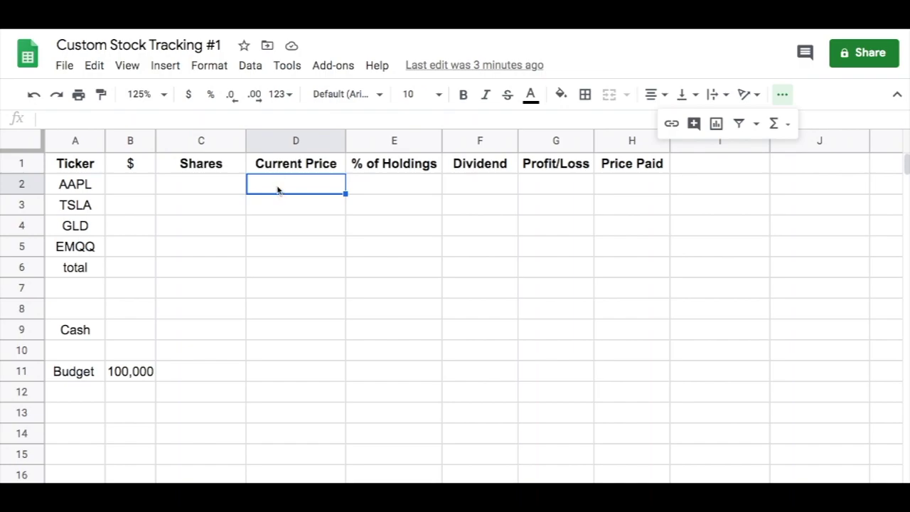
Enter =GOOGLEFINANCE("") in cell D2 under Current Price and fill the formula down through D5
{"action": "left_click", "coordinate": [778, 127]}
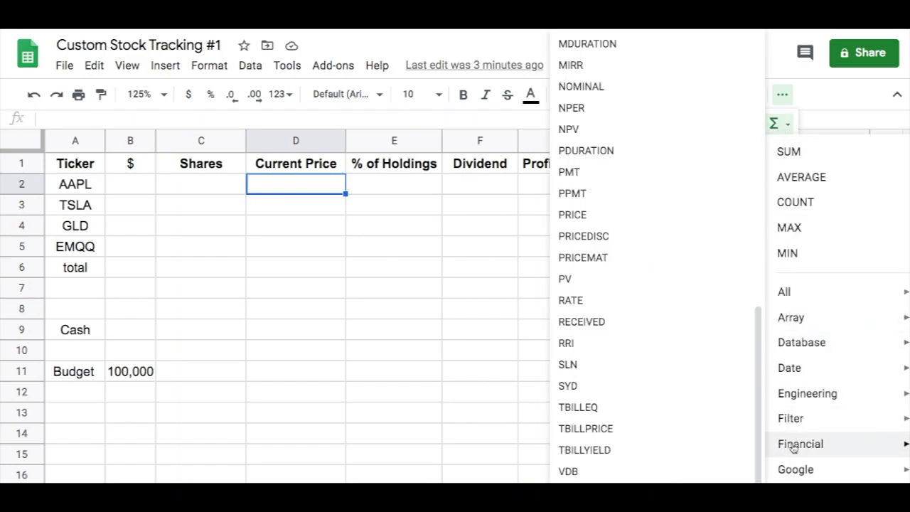
{"action": "mouse_move", "coordinate": [794, 468]}
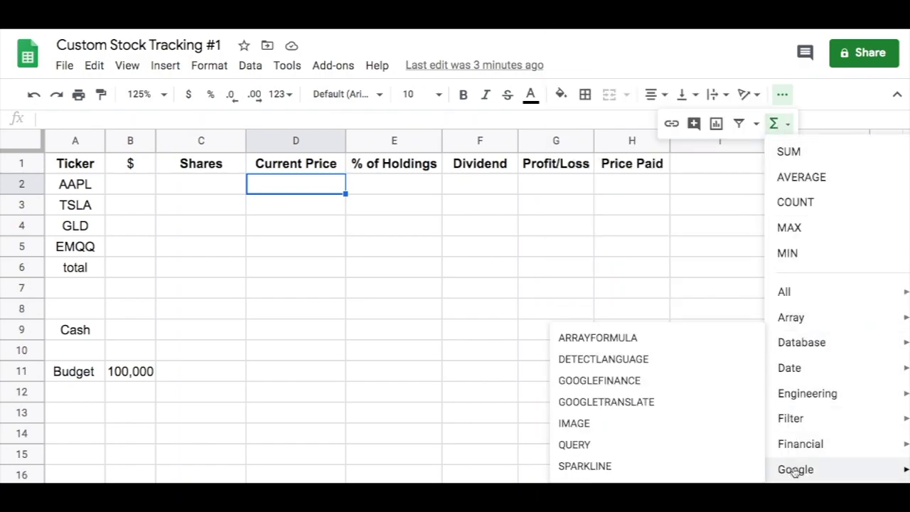
{"action": "left_click", "coordinate": [641, 385]}
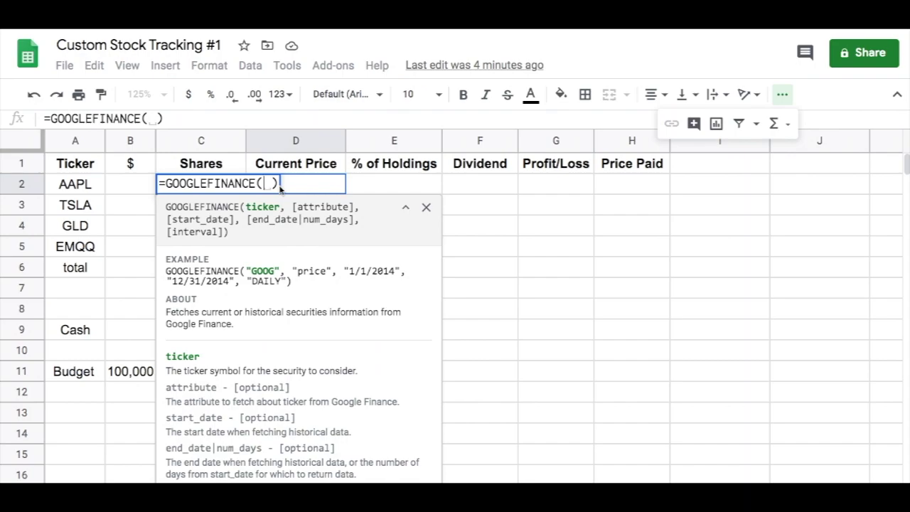
{"action": "type", "text": "\""}
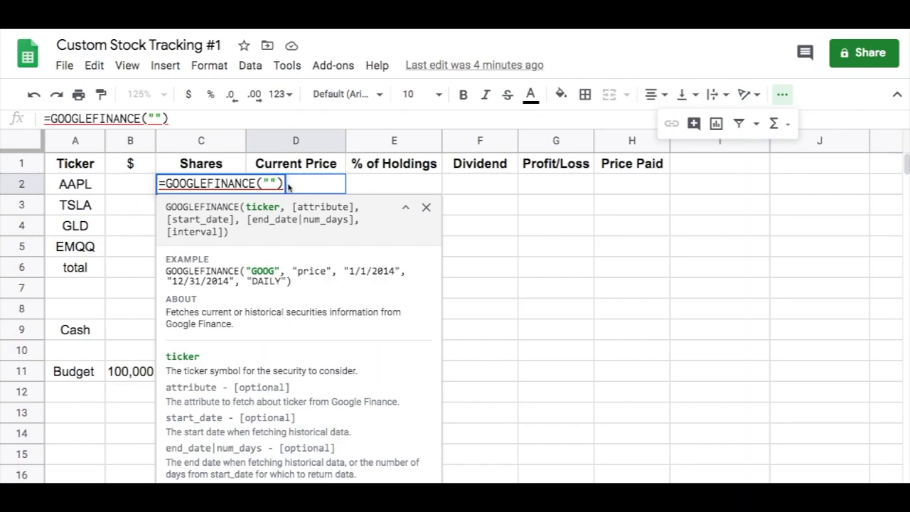
{"action": "key", "text": "Return"}
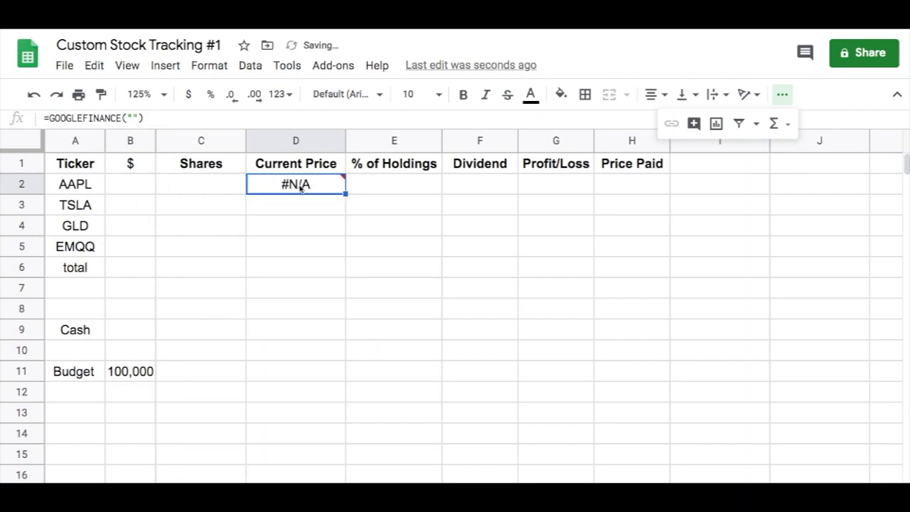
{"action": "mouse_move", "coordinate": [342, 193]}
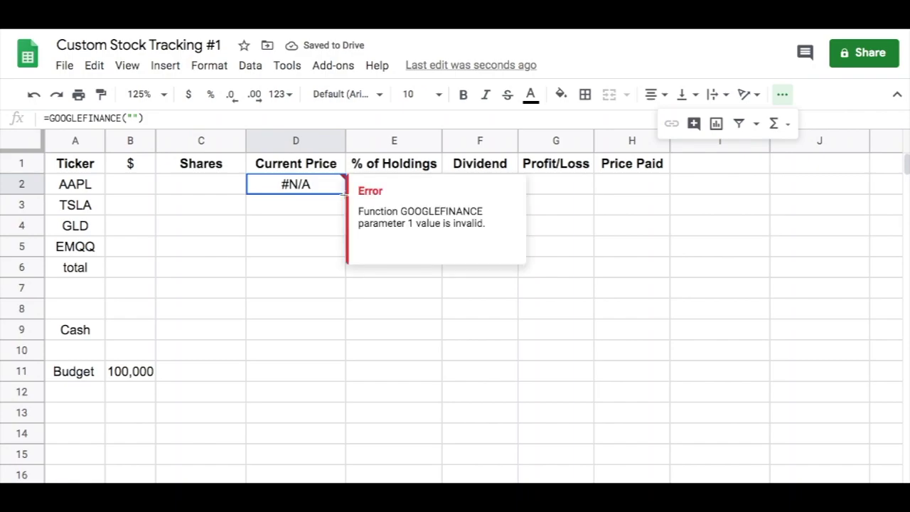
{"action": "left_click_drag", "start_coordinate": [343, 193], "coordinate": [341, 250]}
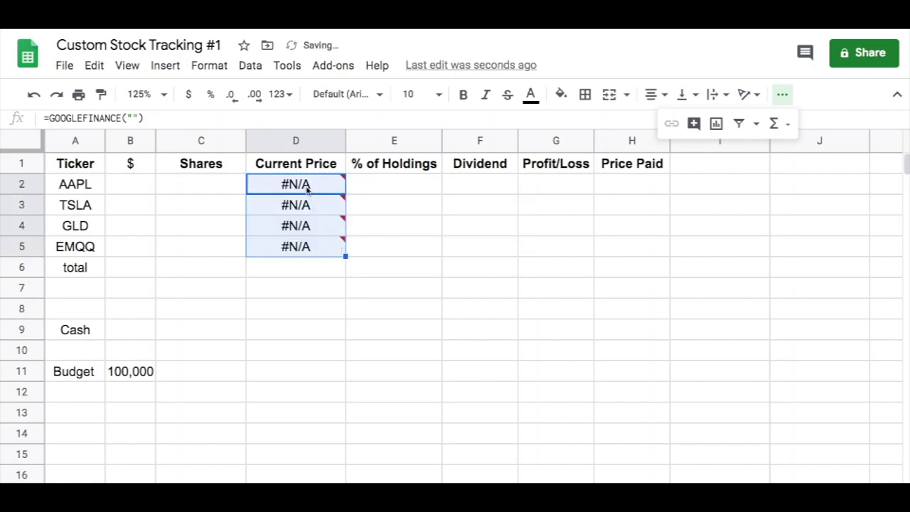
Add the ticker "aapl" to the GOOGLEFINANCE formula in D2 and "tsla" to the one in D3
{"action": "double_click", "coordinate": [345, 178]}
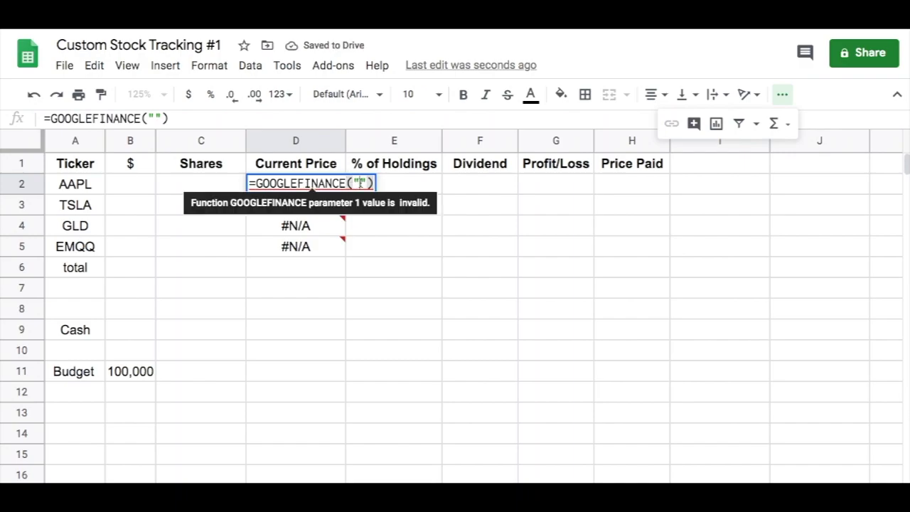
{"action": "type", "text": "aapl"}
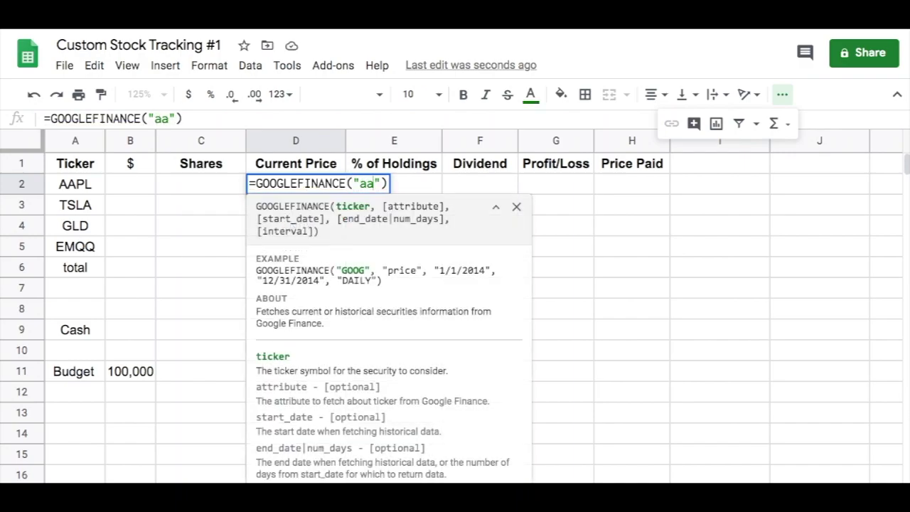
{"action": "key", "text": "Return"}
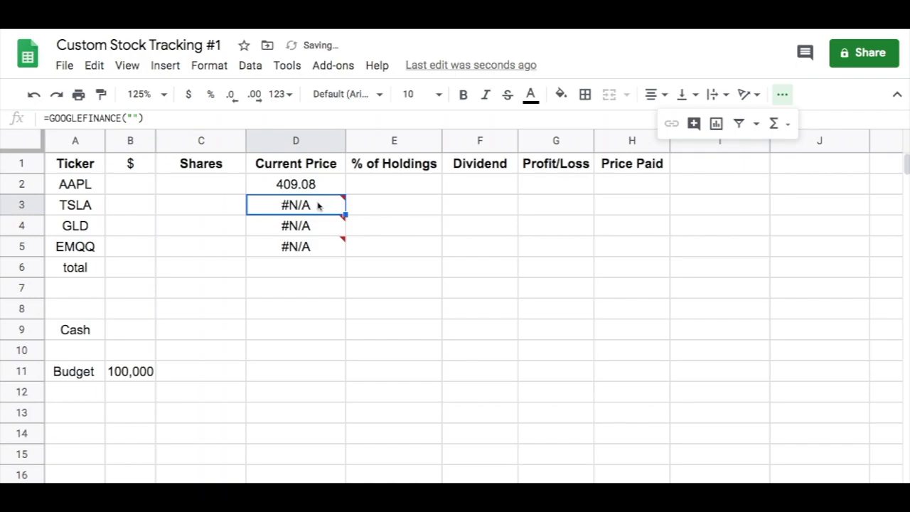
{"action": "double_click", "coordinate": [319, 204]}
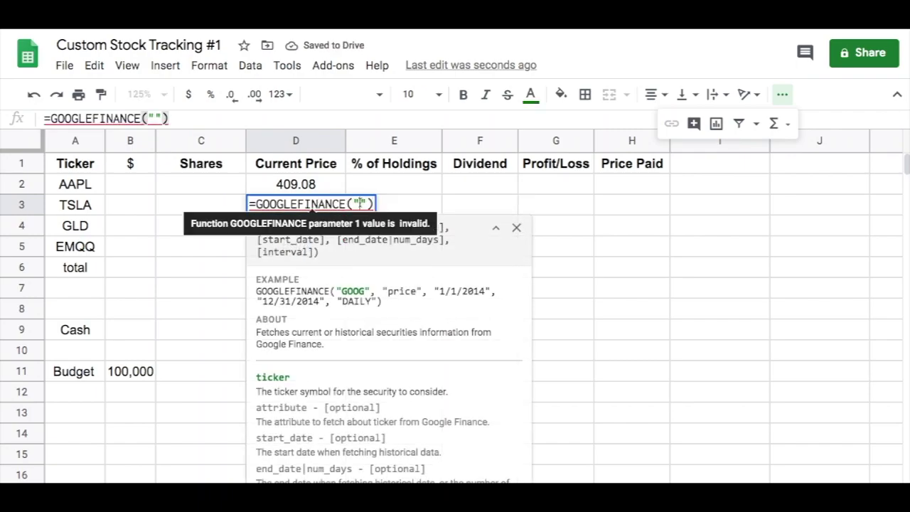
{"action": "type", "text": "tsla"}
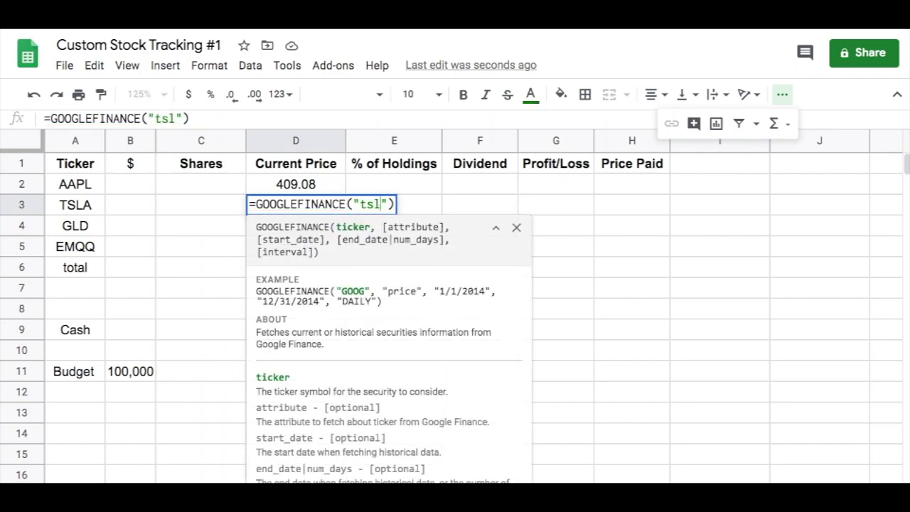
{"action": "key", "text": "Return"}
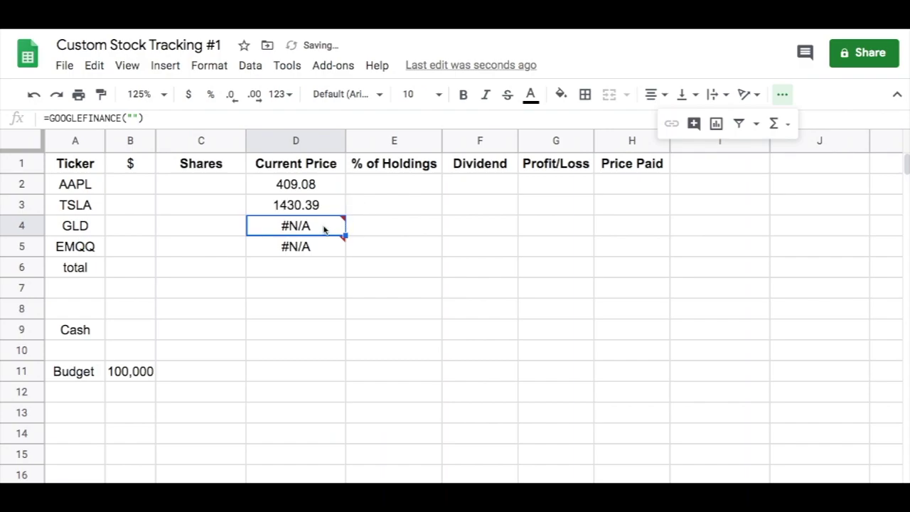
Add the ticker "gld" to the GOOGLEFINANCE formula in D4 and "emqq" to the one in D5
{"action": "double_click", "coordinate": [327, 229]}
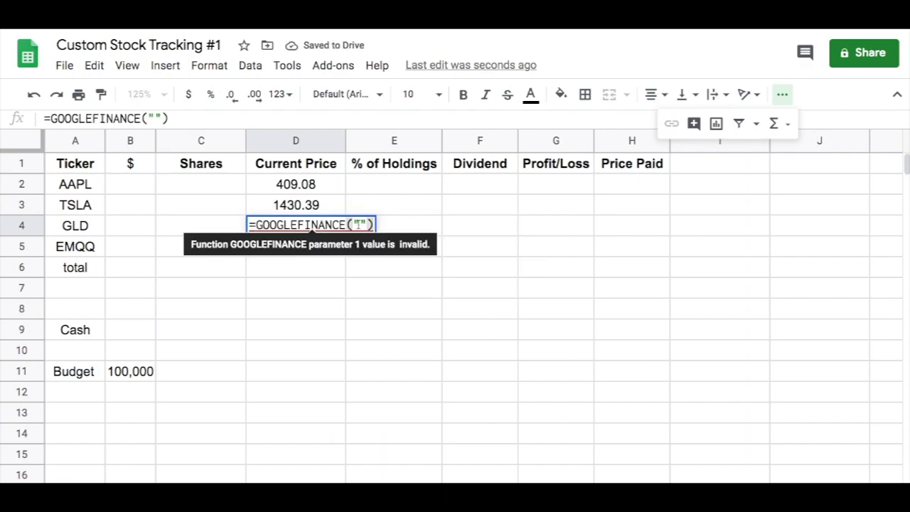
{"action": "type", "text": "gld"}
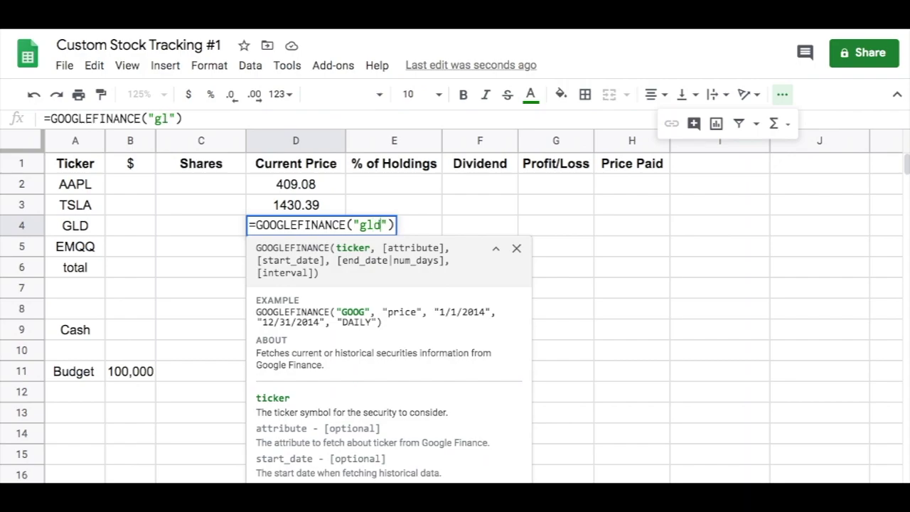
{"action": "key", "text": "Return"}
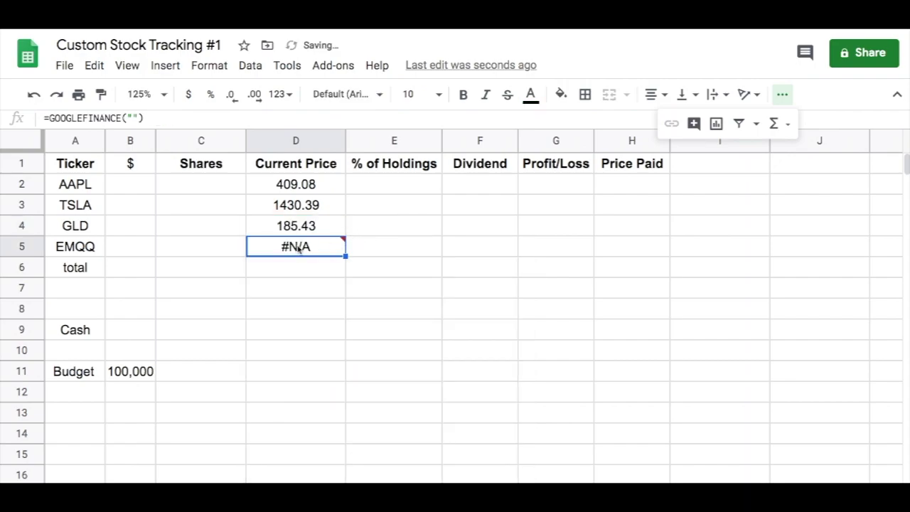
{"action": "double_click", "coordinate": [300, 247]}
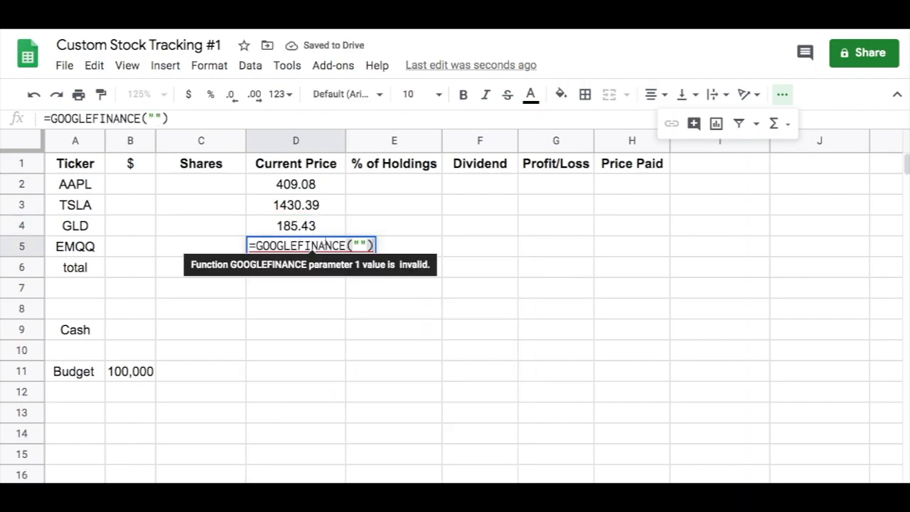
{"action": "left_click", "coordinate": [359, 245]}
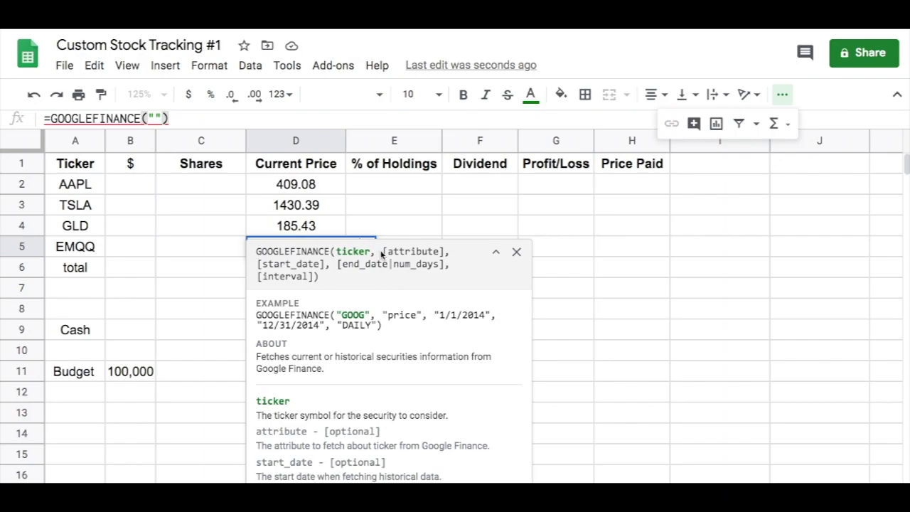
{"action": "type", "text": "eq"}
{"action": "key", "text": "BackSpace"}
{"action": "type", "text": "mqq"}
{"action": "key", "text": "Return"}
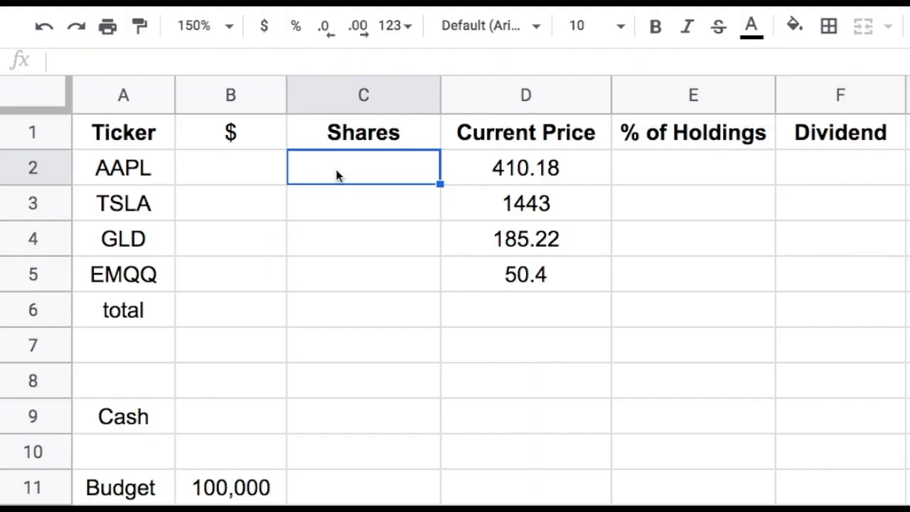
Enter 55 as the AAPL share count in C2 and calculate its dollar value in B2 with =(C2*D2)
{"action": "type", "text": "55"}
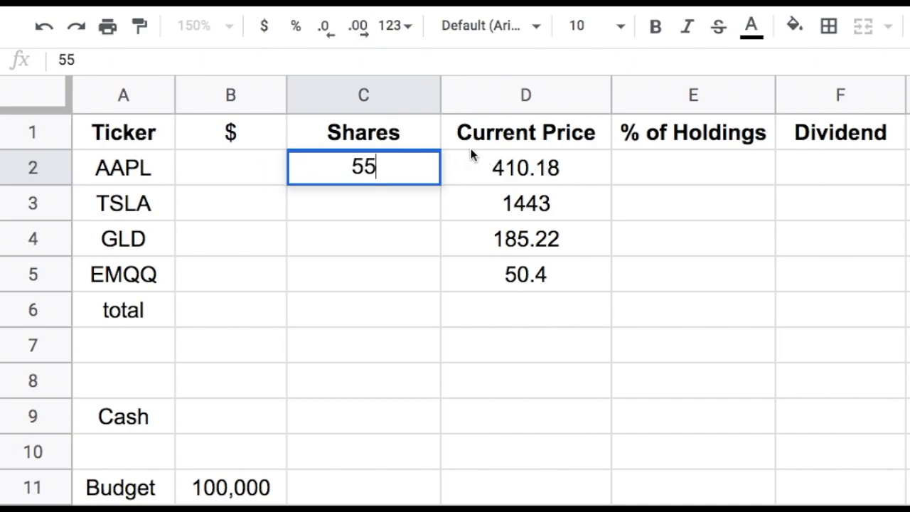
{"action": "left_click", "coordinate": [229, 176]}
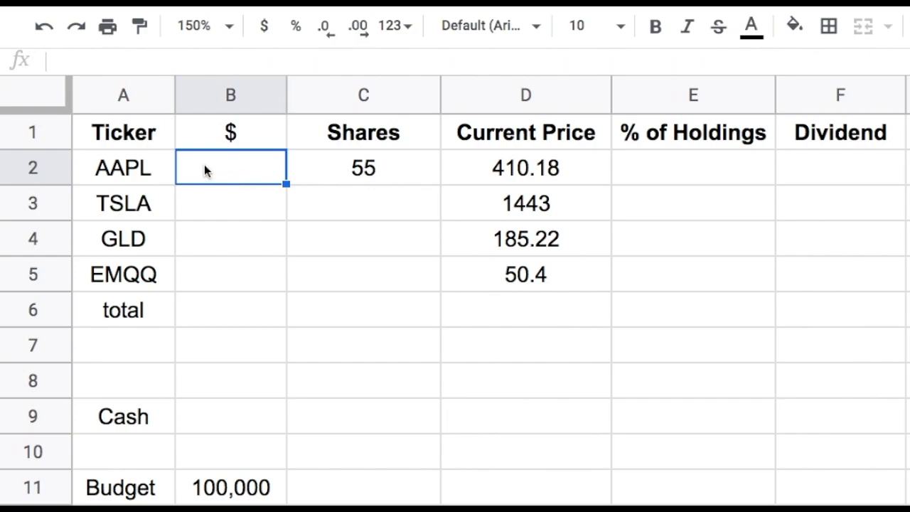
{"action": "type", "text": "=("}
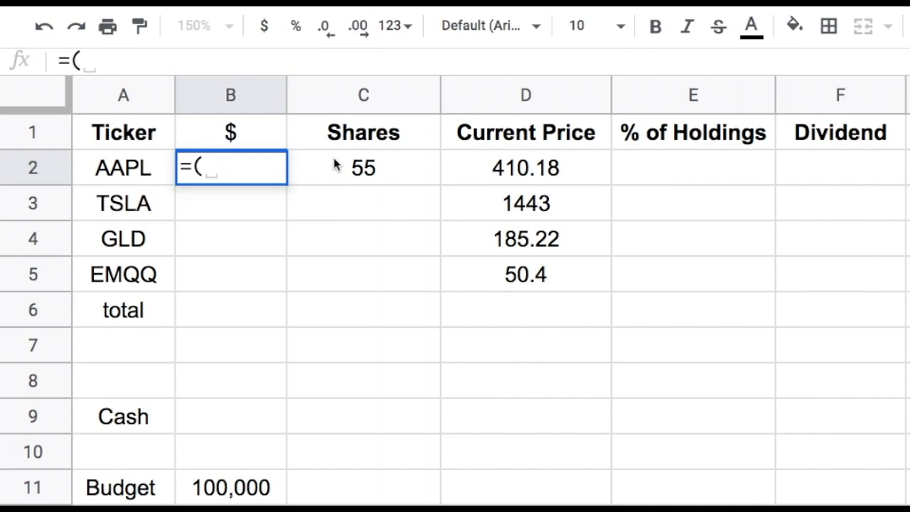
{"action": "left_click", "coordinate": [357, 169]}
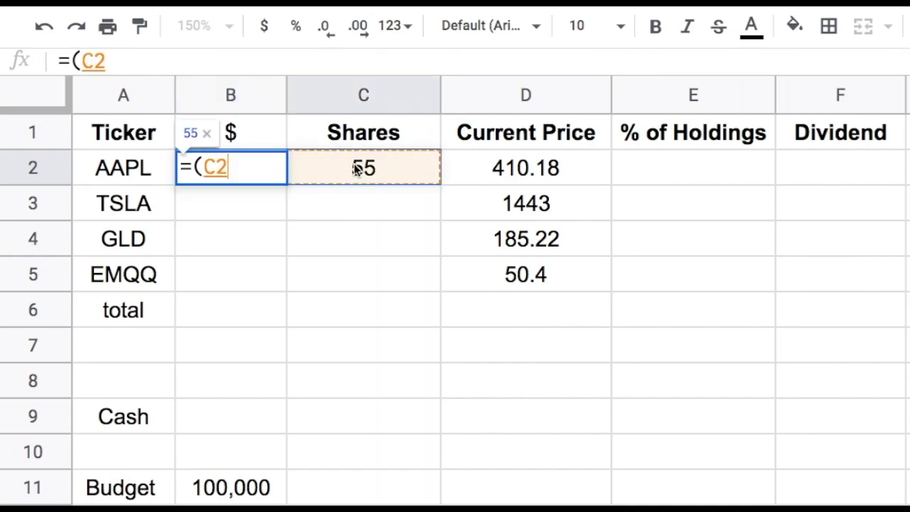
{"action": "type", "text": "*"}
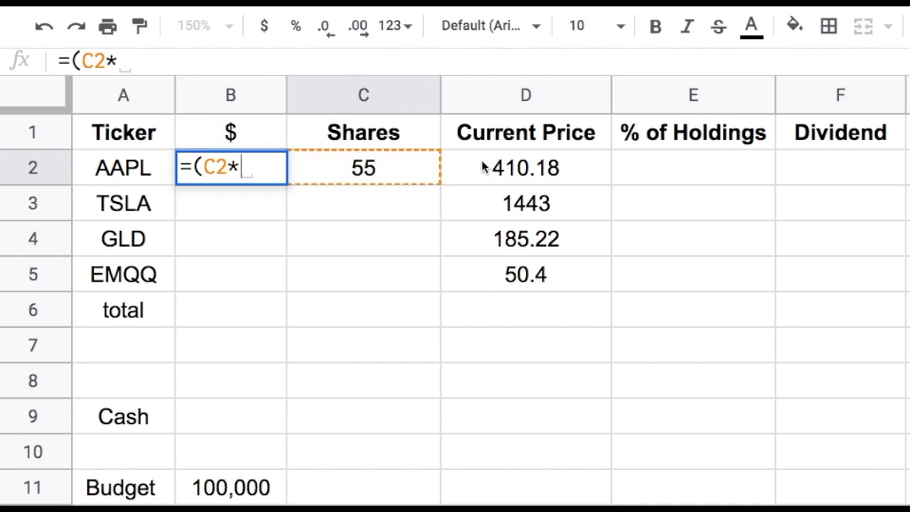
{"action": "type", "text": "D"}
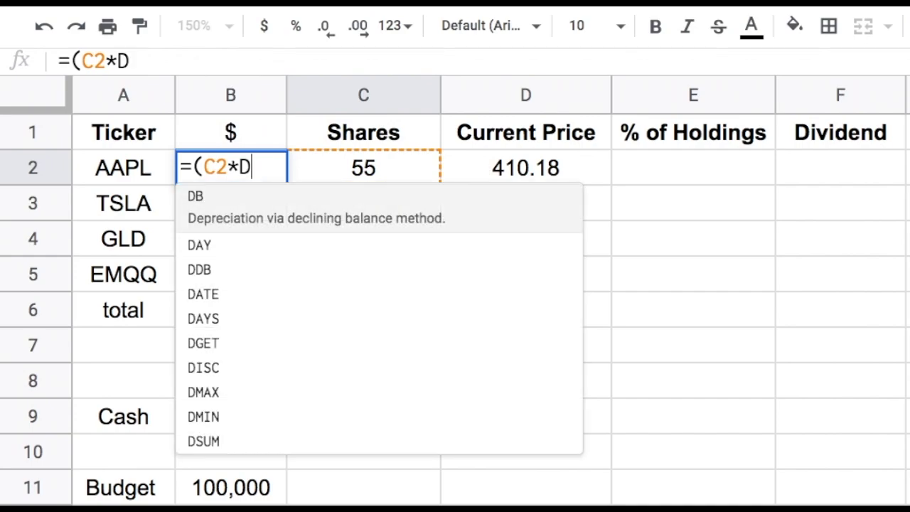
{"action": "type", "text": "2"}
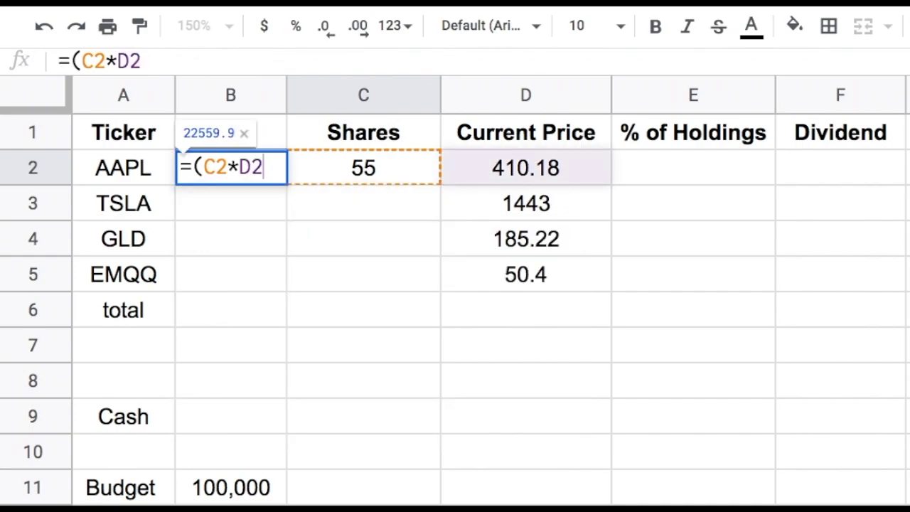
{"action": "type", "text": ")"}
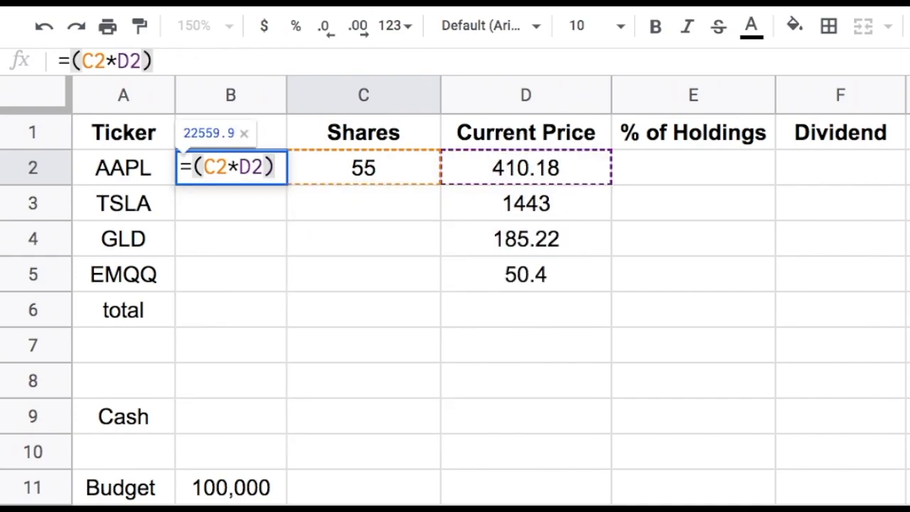
{"action": "key", "text": "Return"}
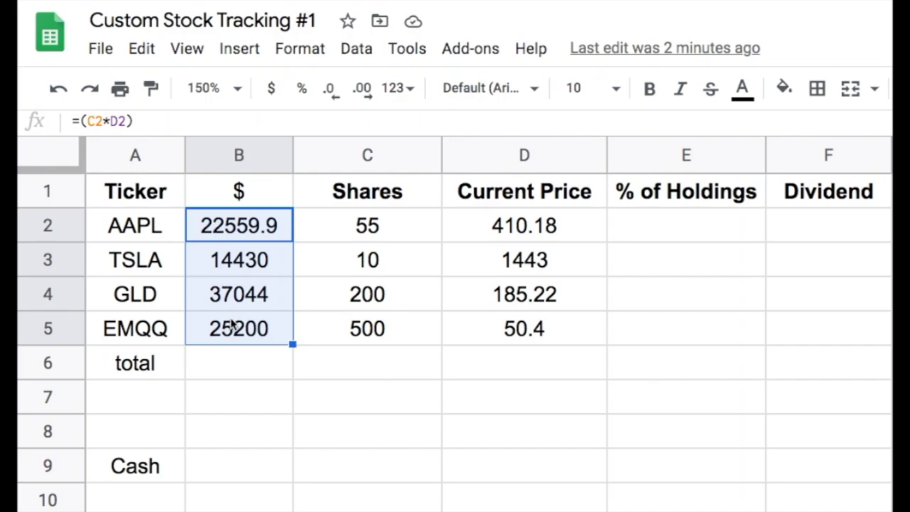
Format the dollar values in B2:B5 as Currency with two decimals
{"action": "left_click", "coordinate": [307, 54]}
{"action": "mouse_move", "coordinate": [431, 142]}
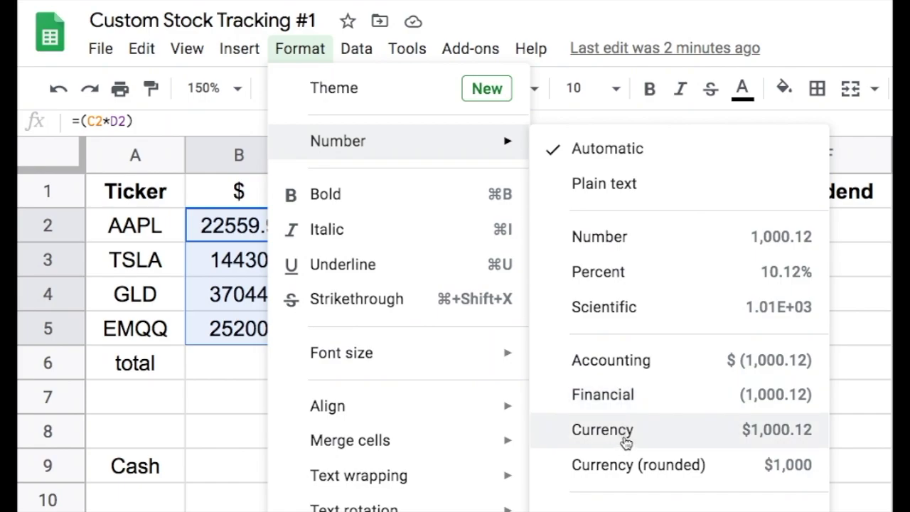
{"action": "left_click", "coordinate": [602, 429]}
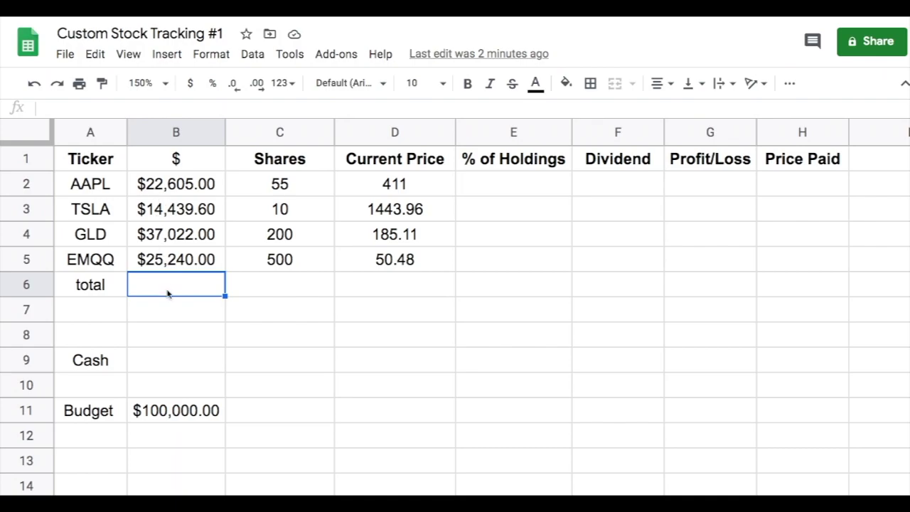
Total the dollar values in B6 with the SUM function over B2:B5
{"action": "left_click", "coordinate": [789, 85]}
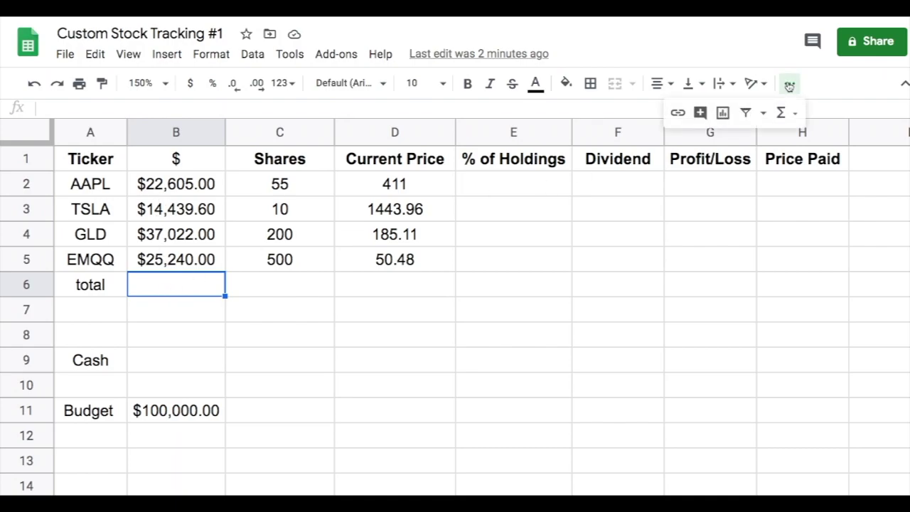
{"action": "left_click", "coordinate": [791, 117]}
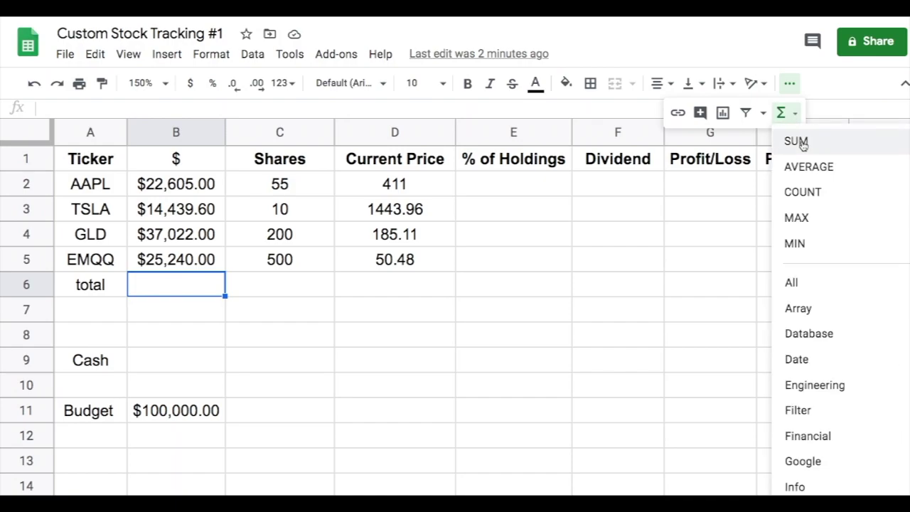
{"action": "left_click", "coordinate": [797, 142]}
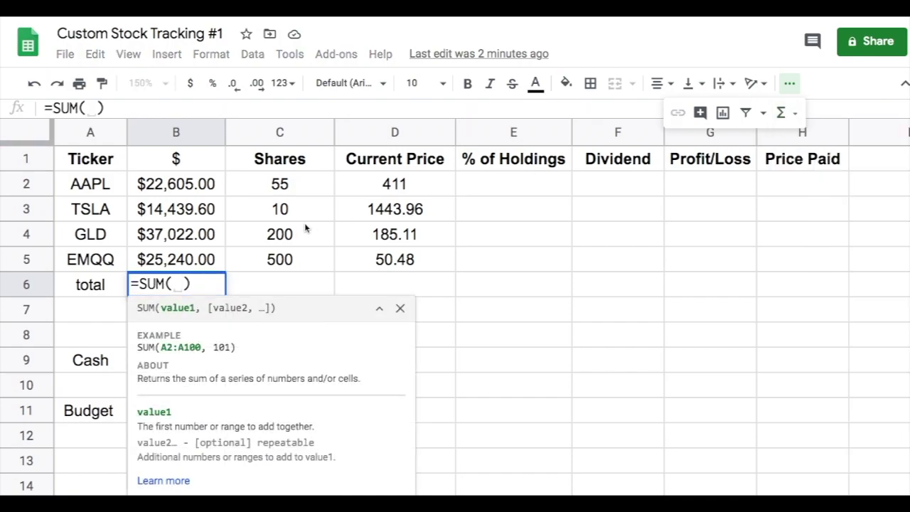
{"action": "left_click", "coordinate": [187, 184]}
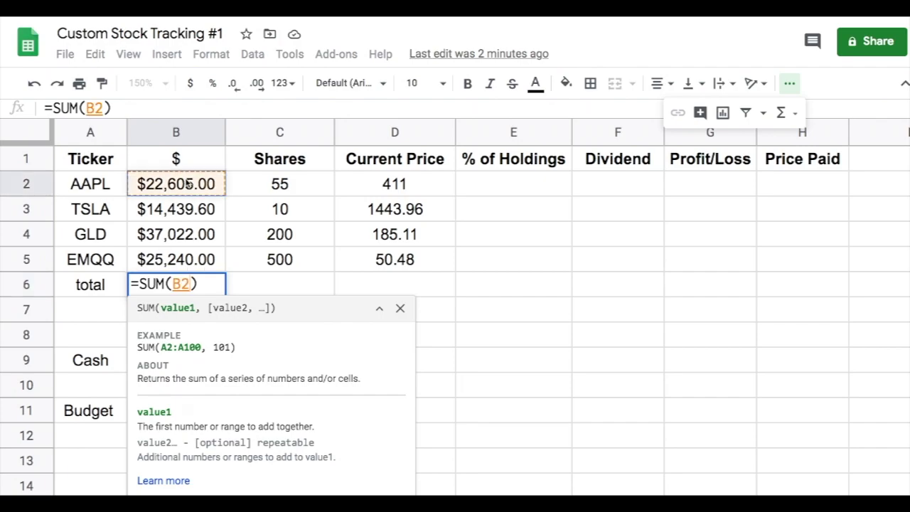
{"action": "left_click_drag", "start_coordinate": [186, 181], "coordinate": [200, 257]}
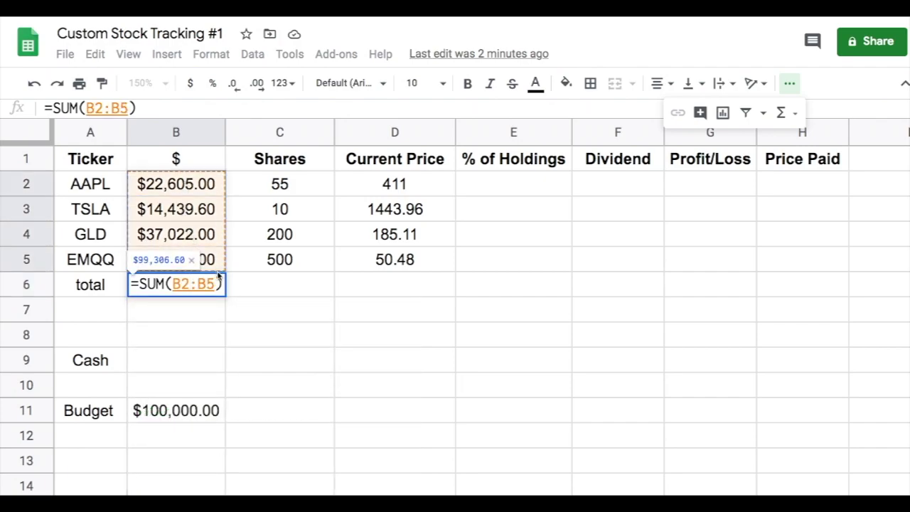
{"action": "key", "text": "Return"}
Calculate the remaining cash in B9 by subtracting the total from the budget with =(B11-B6)
{"action": "key", "text": "Down"}
{"action": "key", "text": "Down"}
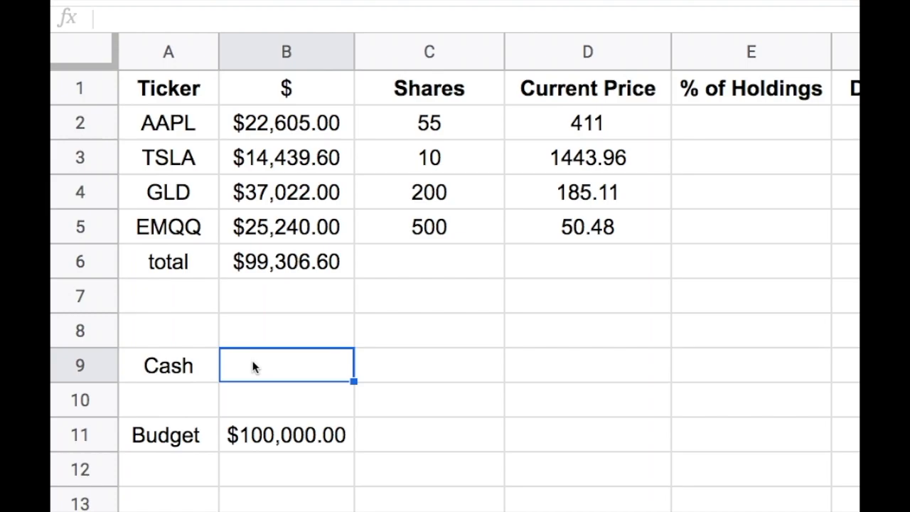
{"action": "type", "text": "=("}
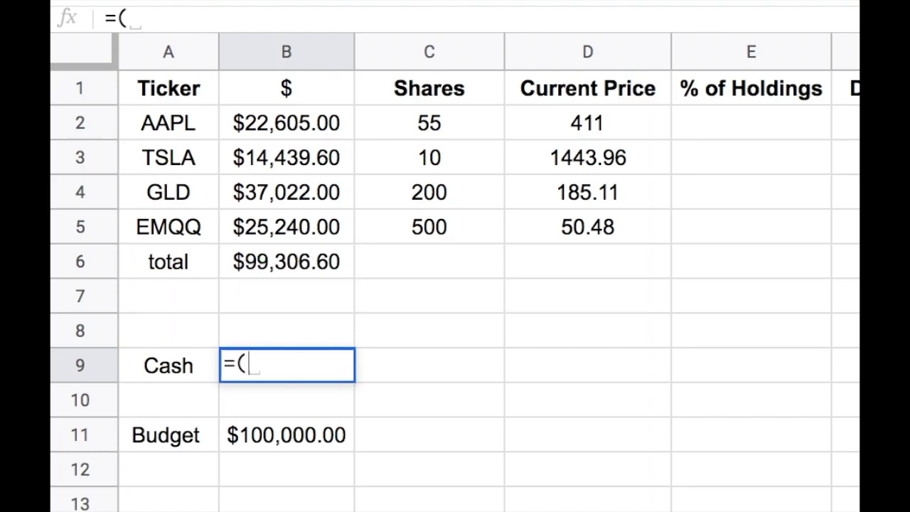
{"action": "left_click", "coordinate": [269, 437]}
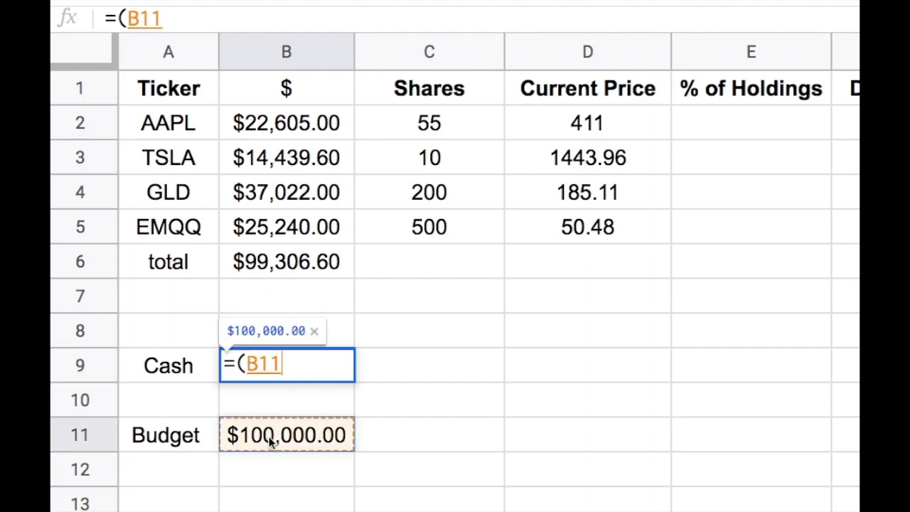
{"action": "type", "text": "-"}
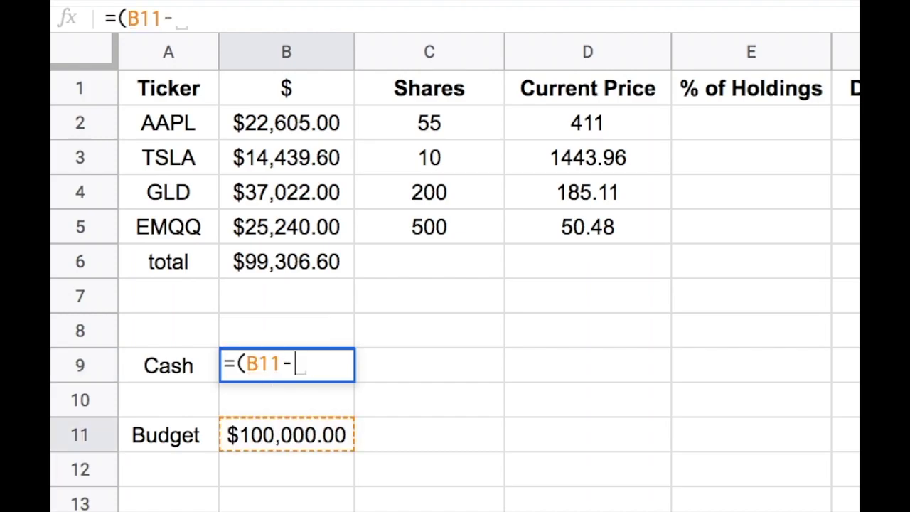
{"action": "left_click", "coordinate": [287, 266]}
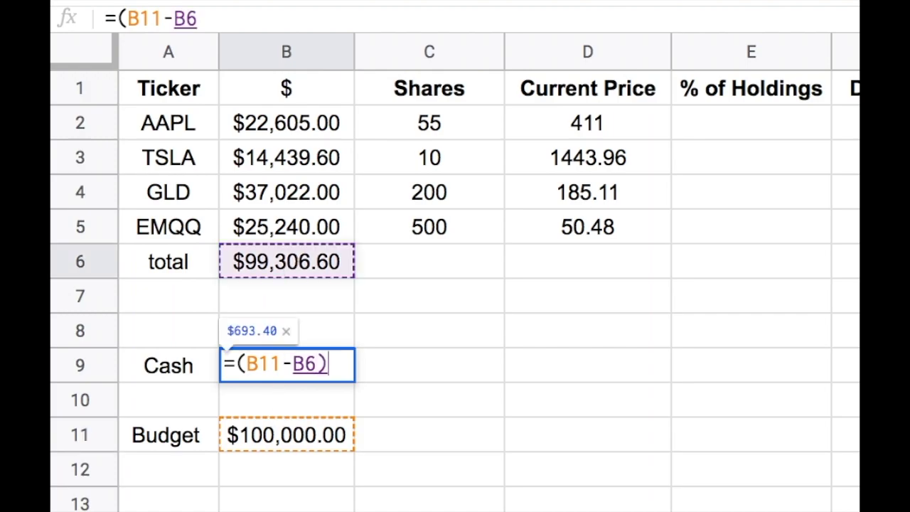
{"action": "type", "text": ")"}
{"action": "key", "text": "Return"}
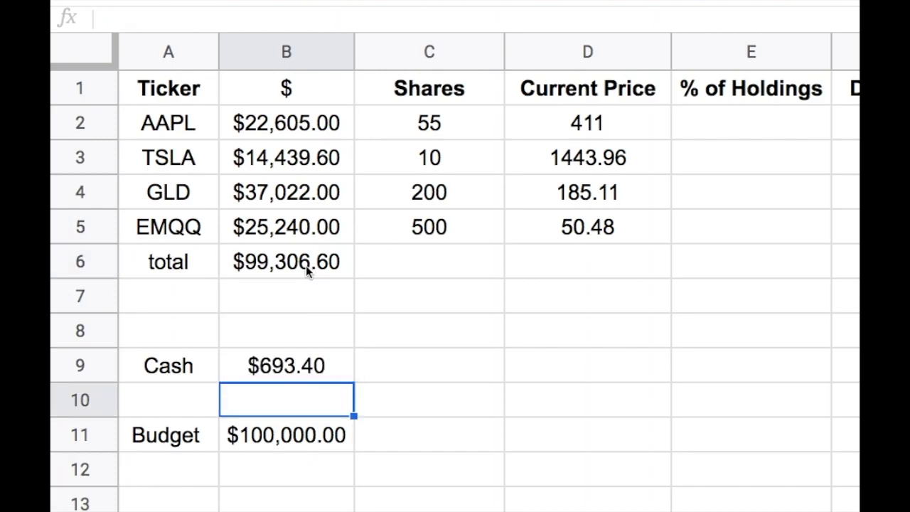
Try an EMQQ share count of 1500 in C5
{"action": "left_click", "coordinate": [427, 217]}
{"action": "key", "text": "Return"}
{"action": "left_click", "coordinate": [411, 225]}
{"action": "type", "text": "1"}
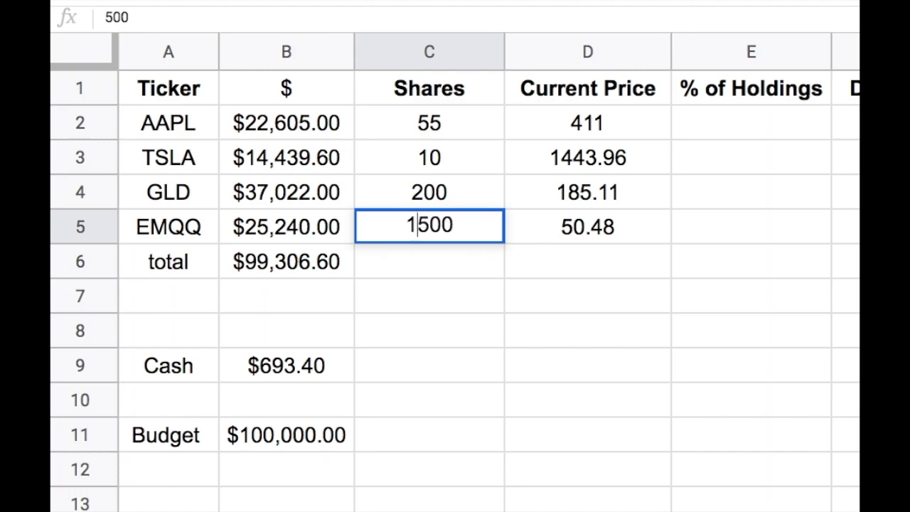
{"action": "key", "text": "Return"}
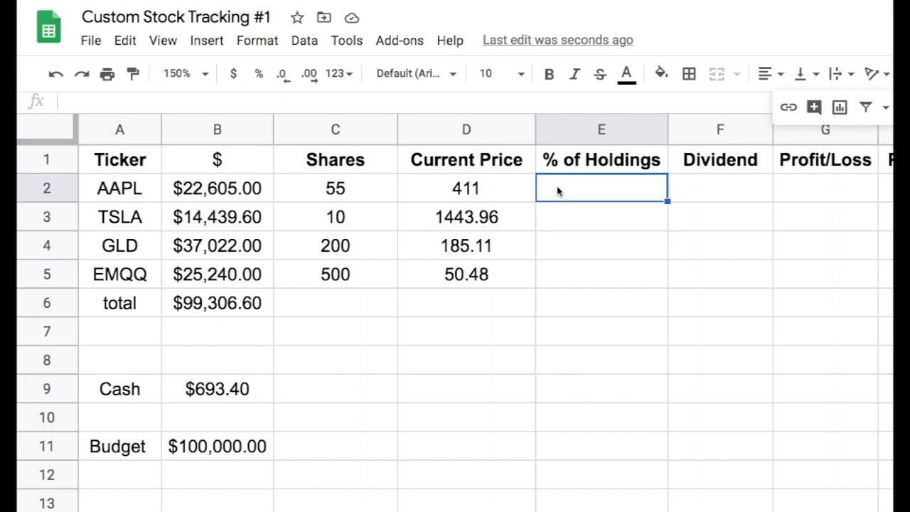
Calculate AAPL's share of the budget in E2 with =(B2/B11)
{"action": "type", "text": "=("}
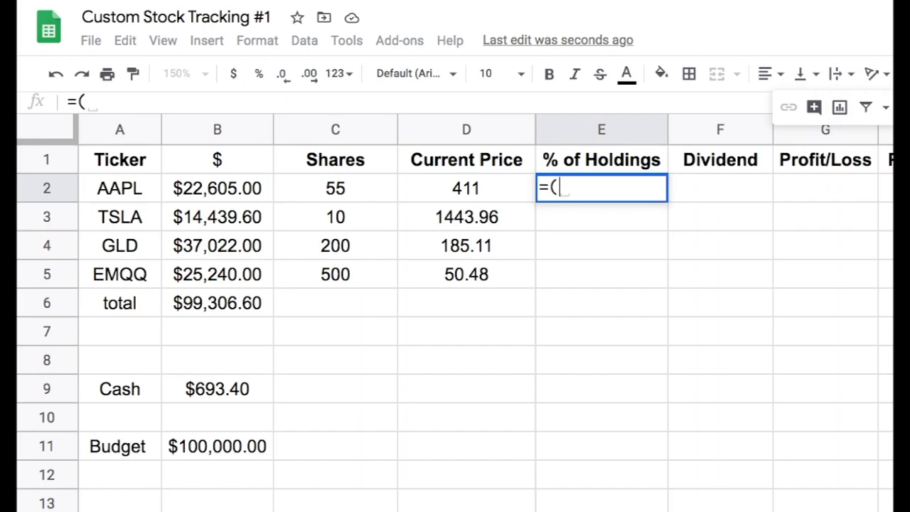
{"action": "left_click", "coordinate": [211, 188]}
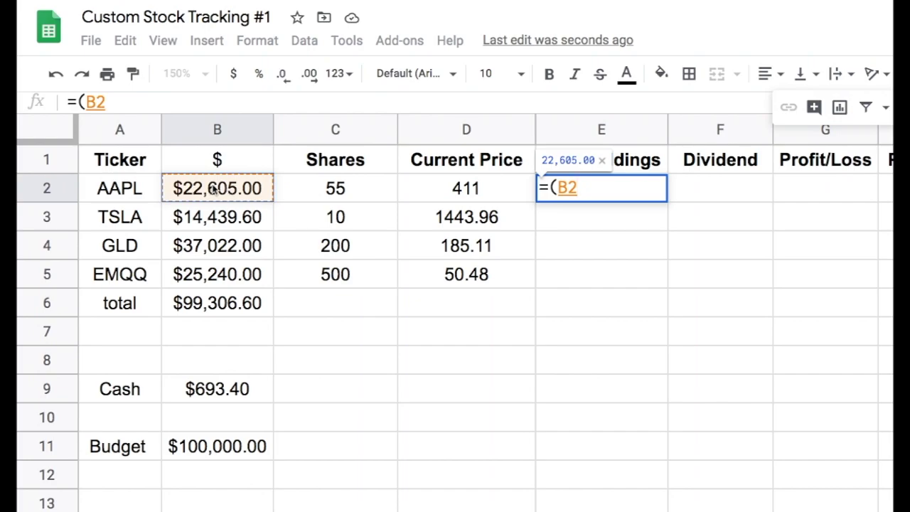
{"action": "type", "text": "/"}
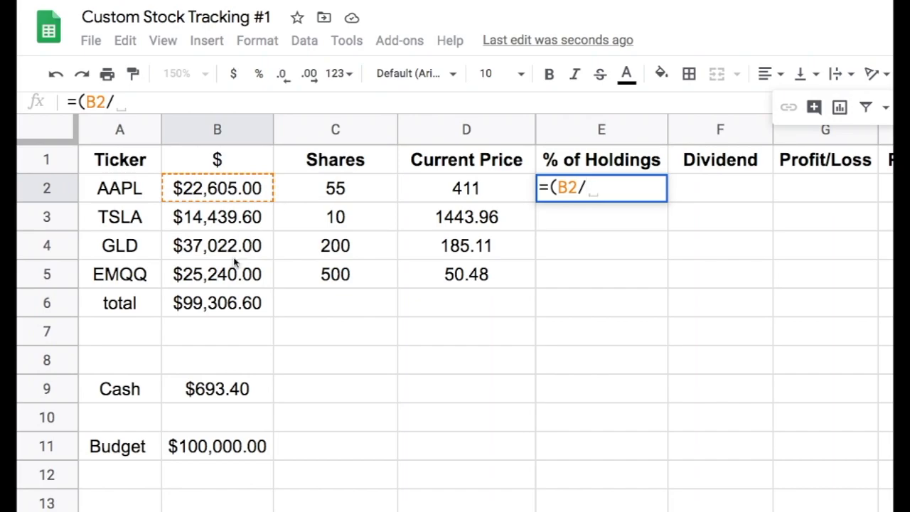
{"action": "left_click", "coordinate": [201, 446]}
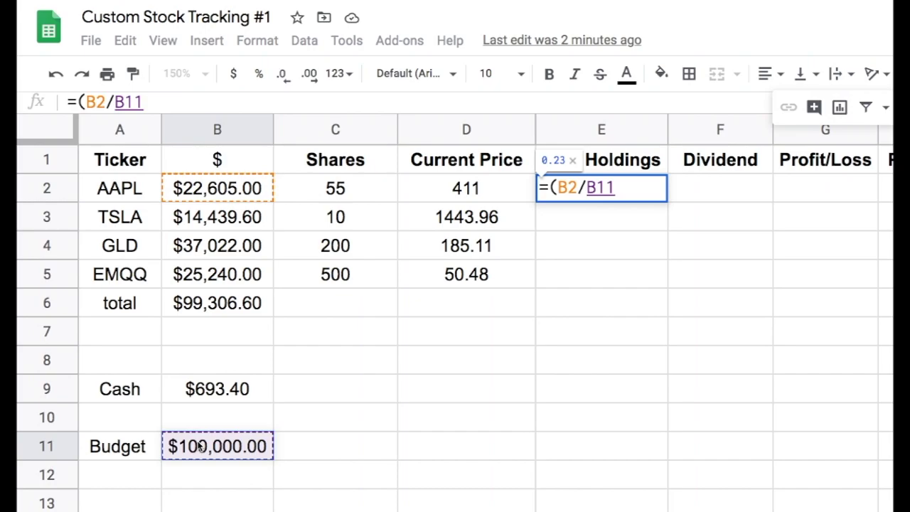
{"action": "type", "text": ")"}
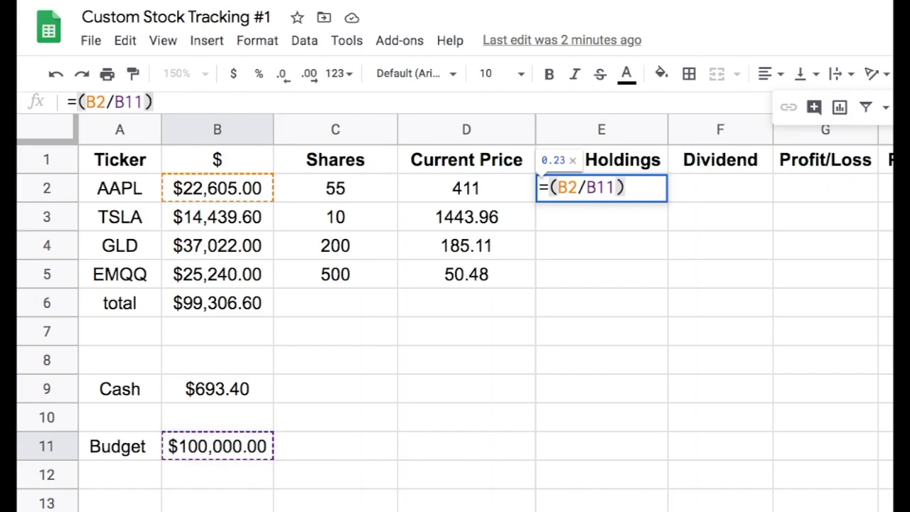
{"action": "key", "text": "Return"}
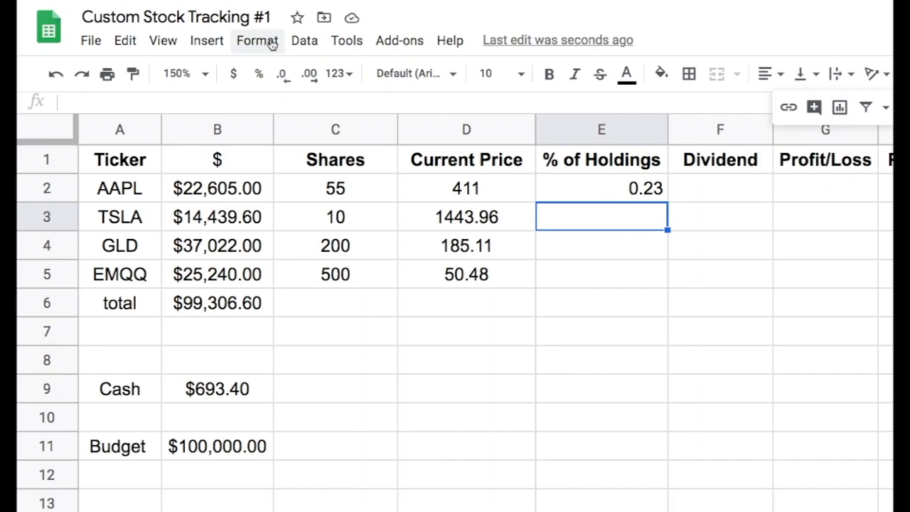
Format the % of Holdings column from E2 downward as Percent
{"action": "left_click", "coordinate": [582, 196]}
{"action": "left_click_drag", "start_coordinate": [581, 196], "coordinate": [596, 506]}
{"action": "left_click", "coordinate": [257, 41]}
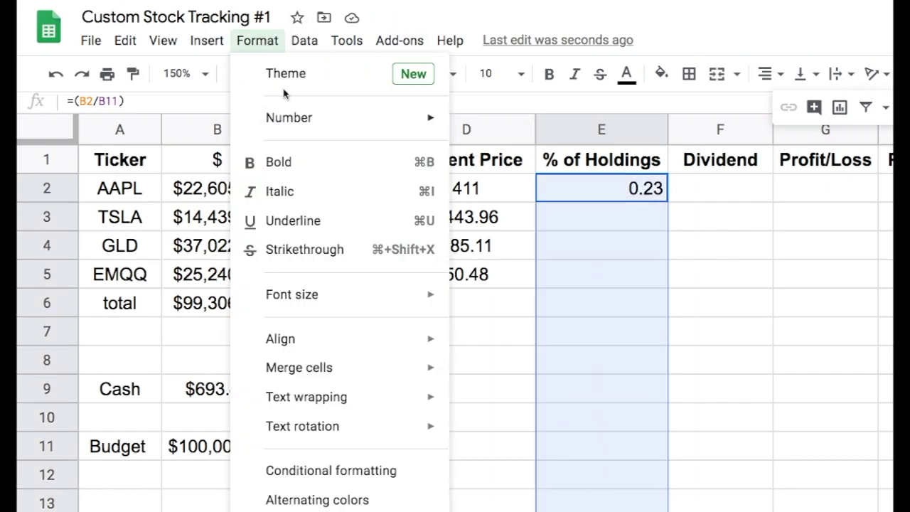
{"action": "mouse_move", "coordinate": [282, 118]}
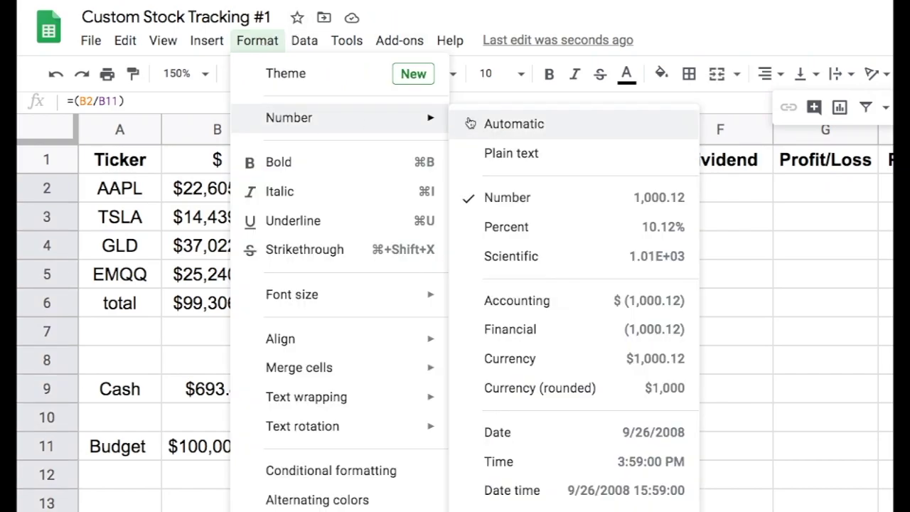
{"action": "left_click", "coordinate": [515, 227]}
{"action": "left_click", "coordinate": [757, 390]}
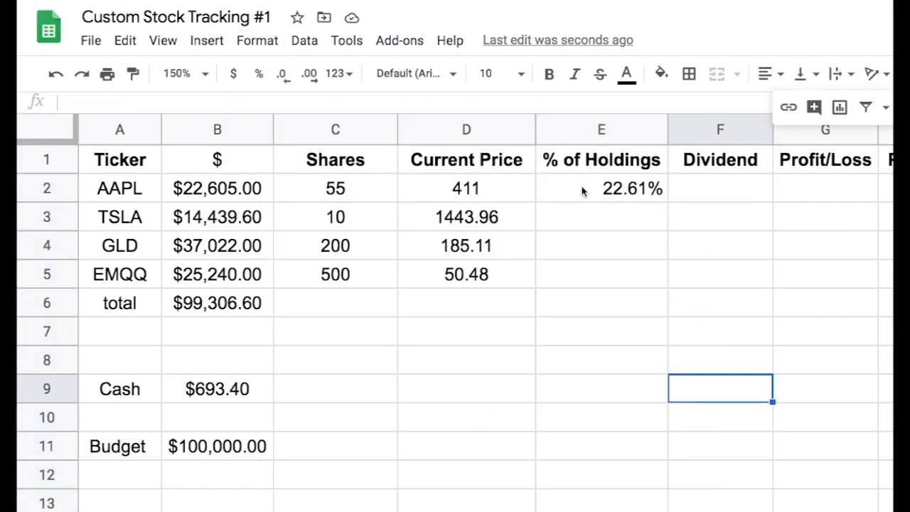
Fill the percentage formula from E2 down through E5
{"action": "left_click", "coordinate": [581, 190]}
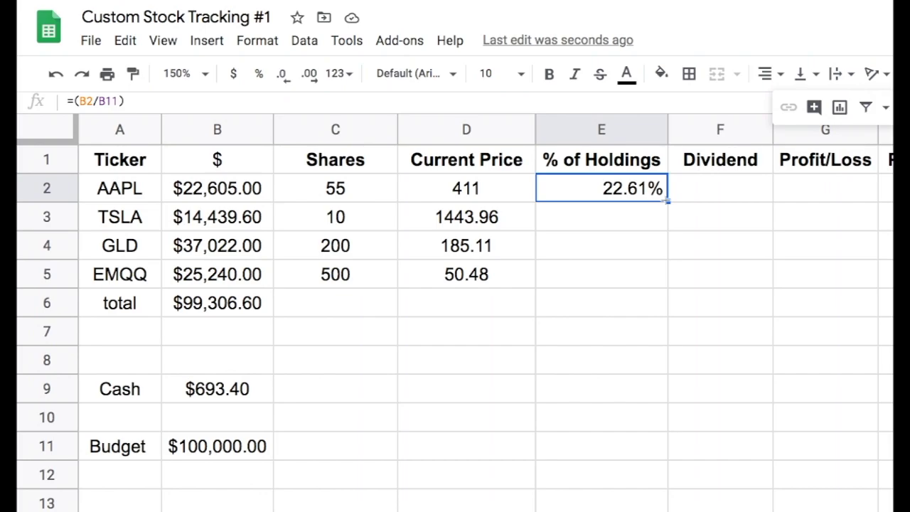
{"action": "left_click_drag", "start_coordinate": [666, 201], "coordinate": [656, 270]}
{"action": "left_click_drag", "start_coordinate": [658, 273], "coordinate": [658, 273]}
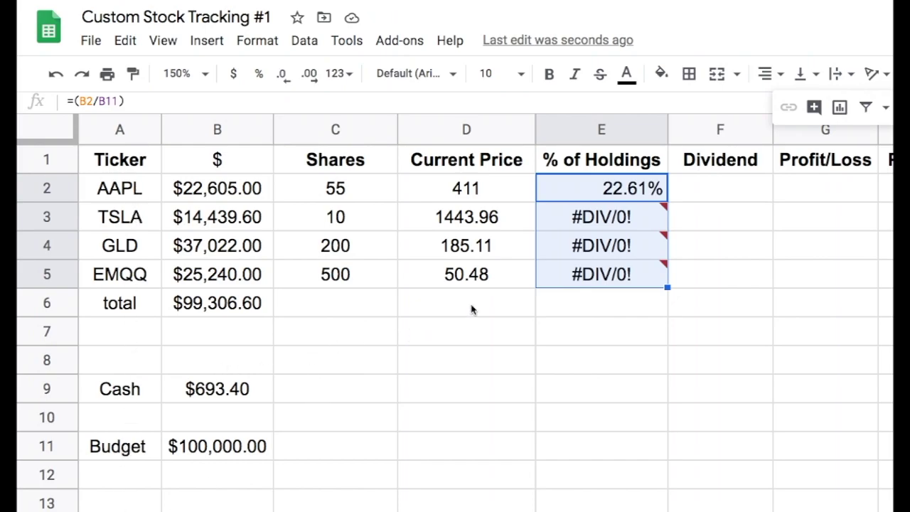
Correct the TSLA percentage formula in E3 to divide by the budget cell, =(B3/B11)
{"action": "left_click", "coordinate": [616, 219]}
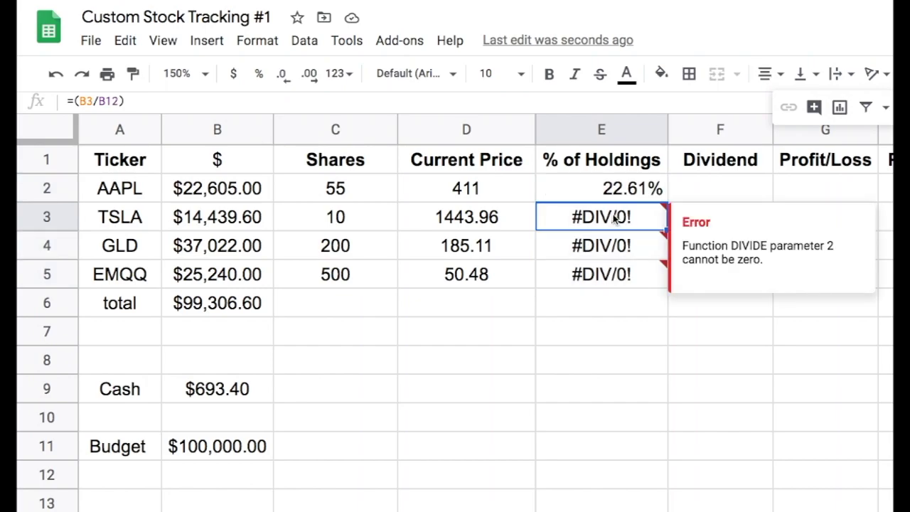
{"action": "double_click", "coordinate": [615, 219]}
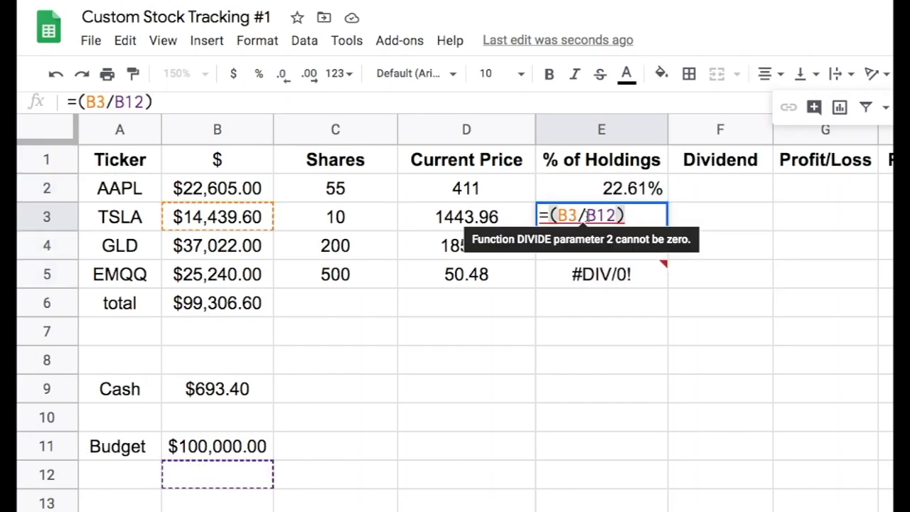
{"action": "left_click", "coordinate": [615, 216]}
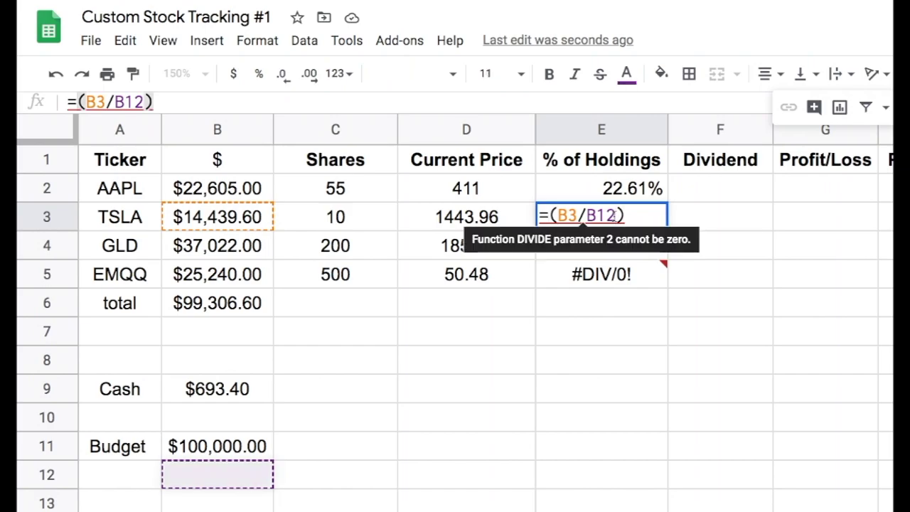
{"action": "key", "text": "BackSpace"}
{"action": "type", "text": "1"}
{"action": "key", "text": "Return"}
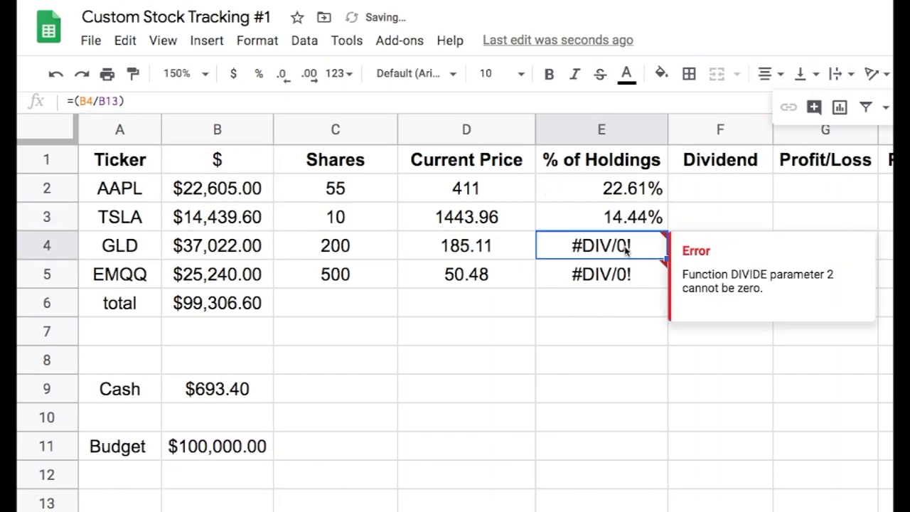
Correct the GLD and EMQQ percentage formulas to =(B4/B11) in E4 and =(B5/B11) in E5
{"action": "double_click", "coordinate": [625, 249]}
{"action": "key", "text": "BackSpace"}
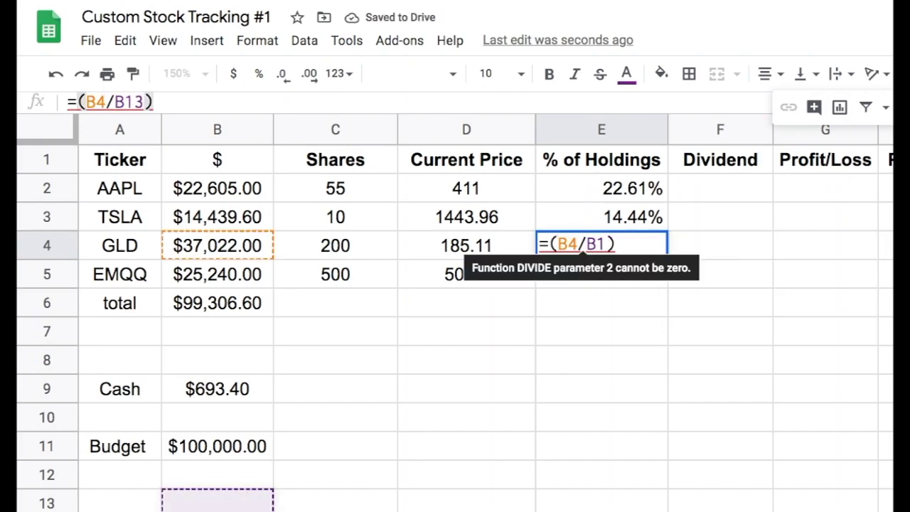
{"action": "type", "text": "1"}
{"action": "key", "text": "Return"}
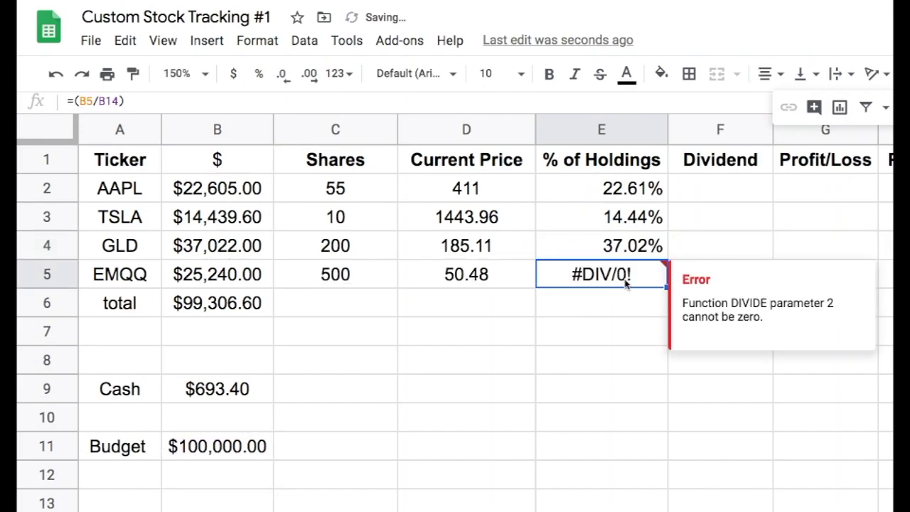
{"action": "double_click", "coordinate": [626, 278]}
{"action": "key", "text": "BackSpace"}
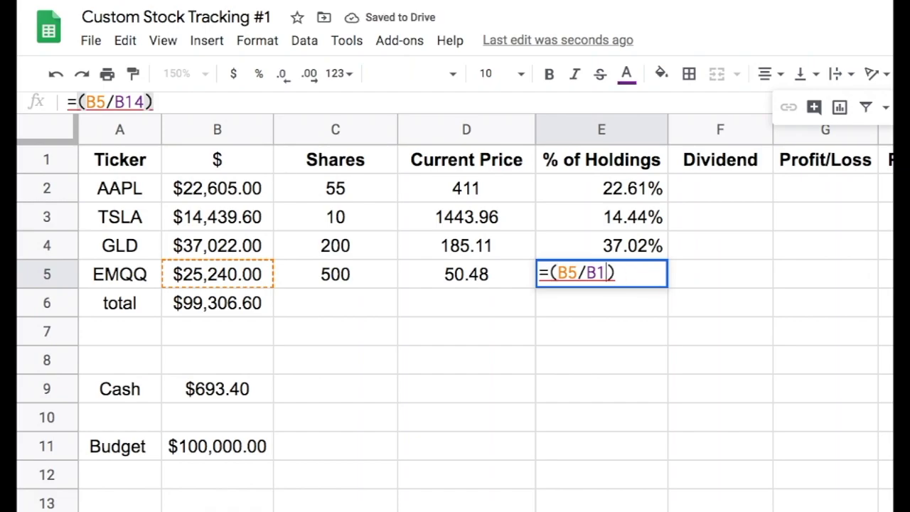
{"action": "type", "text": "1"}
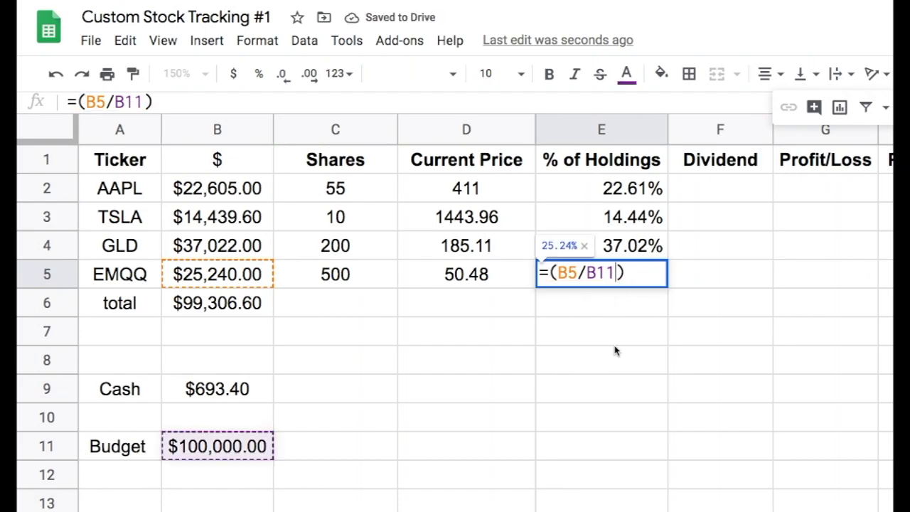
{"action": "key", "text": "Return"}
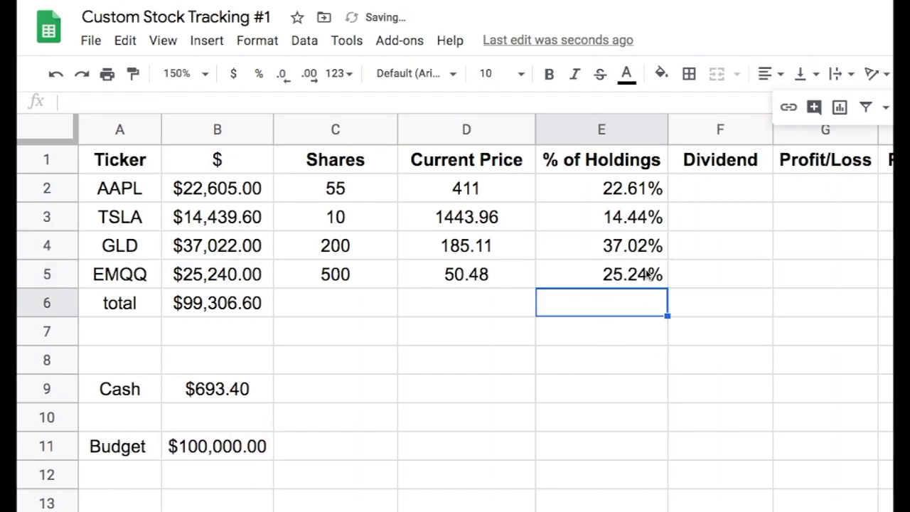
Copy the EMQQ percentage formula from E5 into E9 on the Cash row
{"action": "left_click", "coordinate": [644, 275]}
{"action": "key", "text": "ctrl+c"}
{"action": "left_click", "coordinate": [600, 396]}
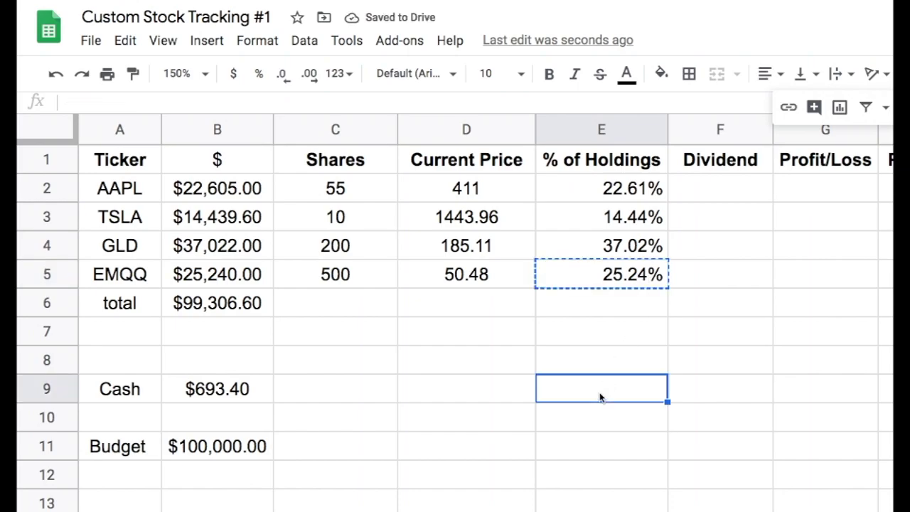
{"action": "key", "text": "ctrl+v"}
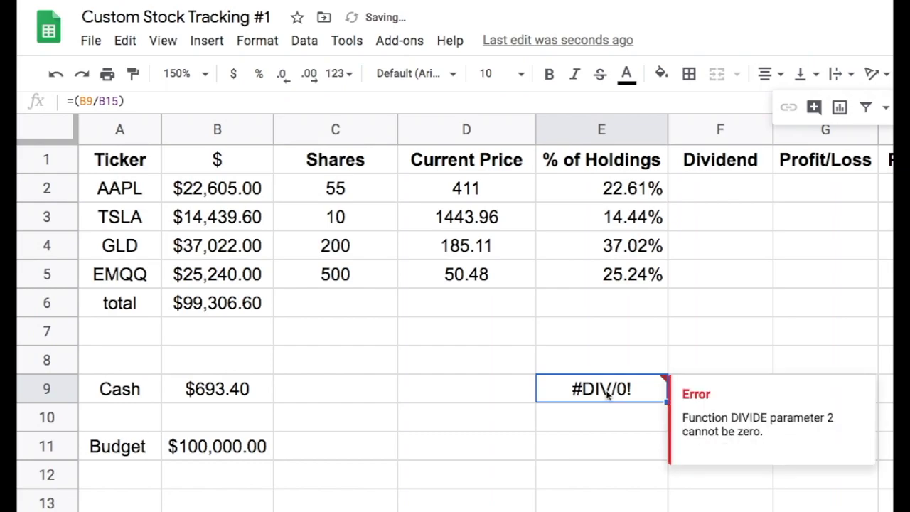
Correct the Cash percentage formula in E9 to divide by the budget cell, =(B9/B11)
{"action": "double_click", "coordinate": [606, 388]}
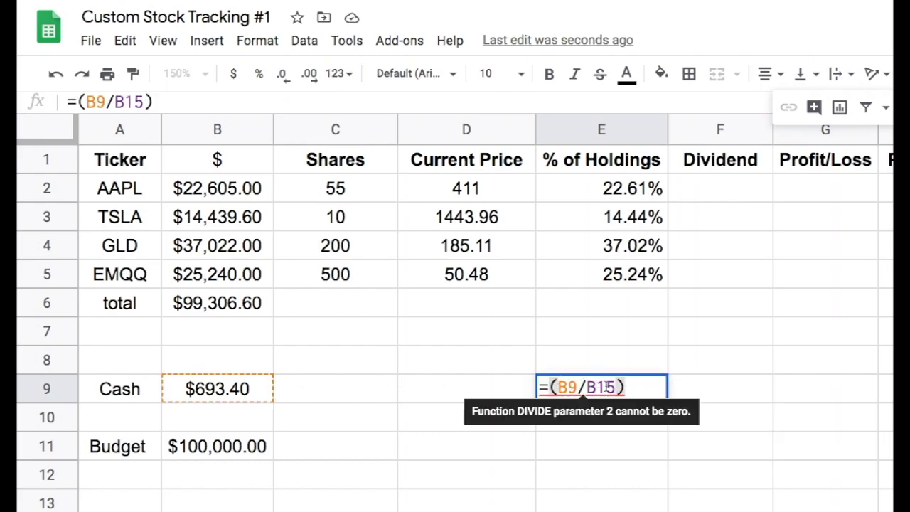
{"action": "key", "text": "BackSpace"}
{"action": "type", "text": "1"}
{"action": "key", "text": "Return"}
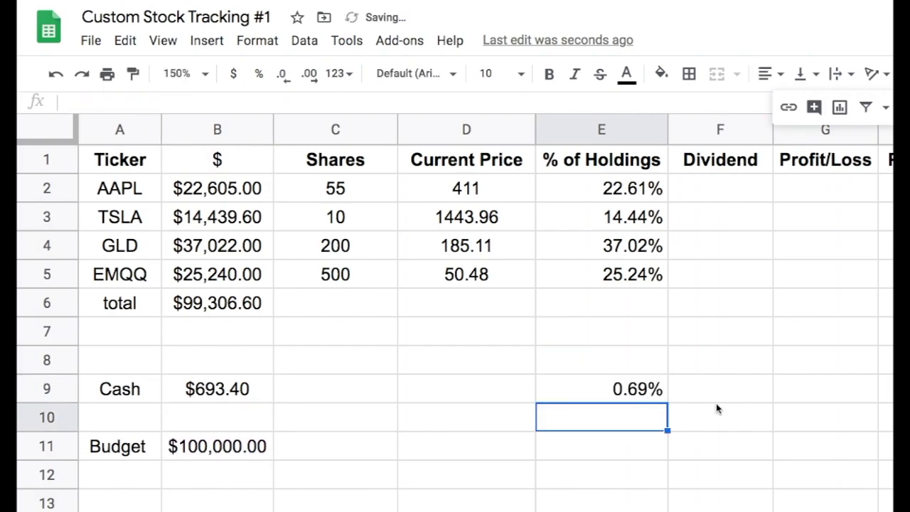
Set the GLD share count in C4 to 15
{"action": "double_click", "coordinate": [356, 242]}
{"action": "left_click_drag", "start_coordinate": [356, 241], "coordinate": [303, 236]}
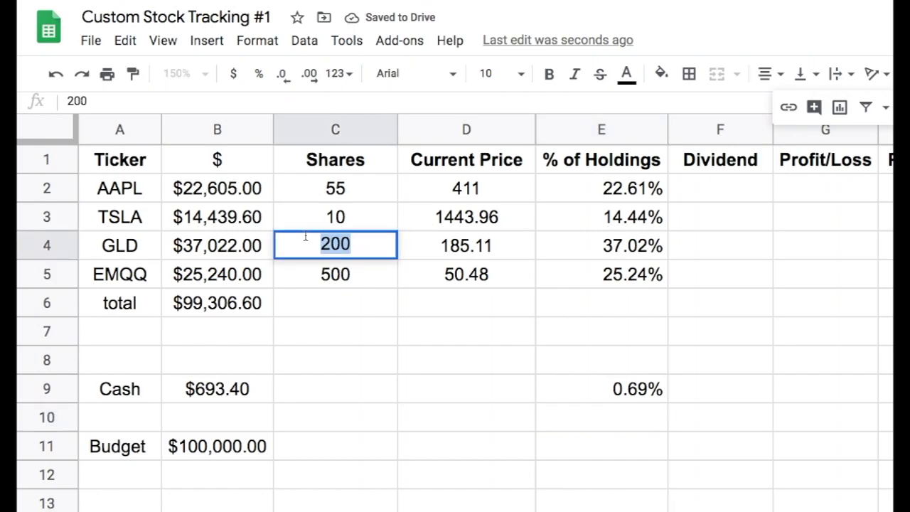
{"action": "type", "text": "15"}
{"action": "key", "text": "Return"}
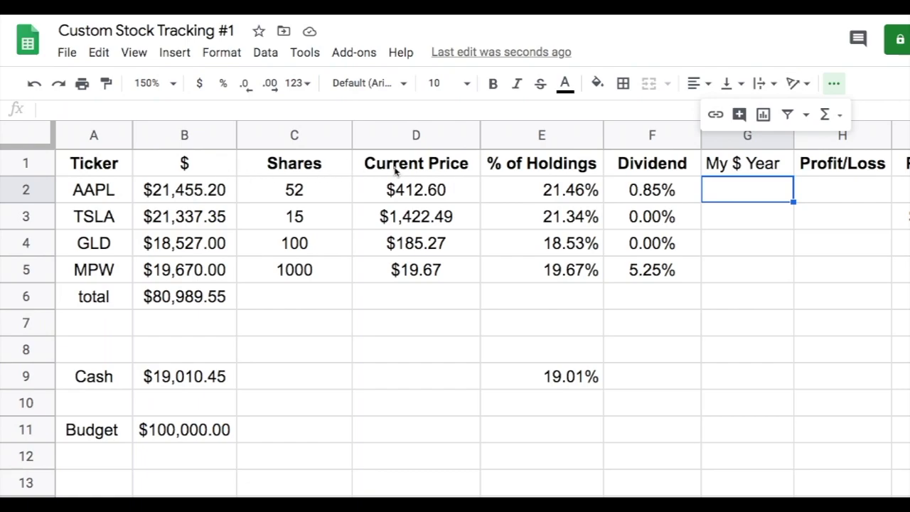
Calculate AAPL's yearly dividend income in G2 by multiplying dividend by dollar value with =PRODUCT(F2*B2)
{"action": "left_click", "coordinate": [831, 115]}
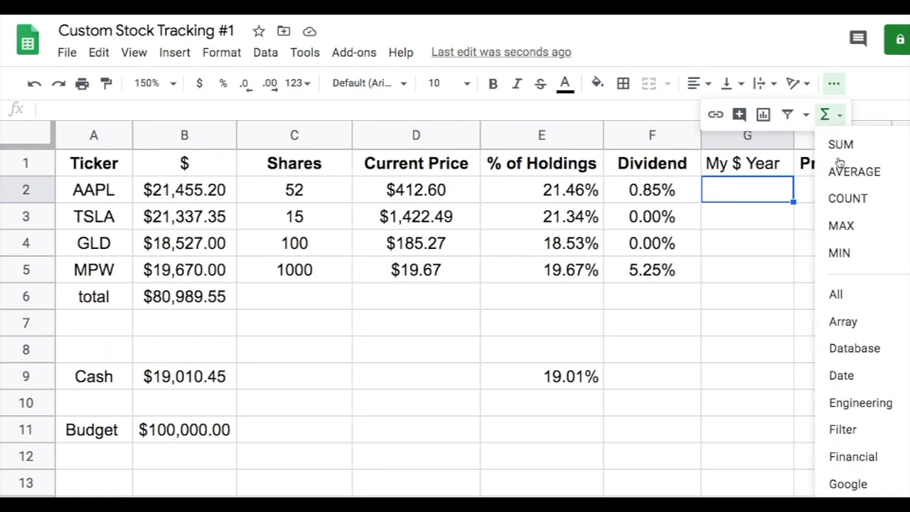
{"action": "mouse_move", "coordinate": [851, 296]}
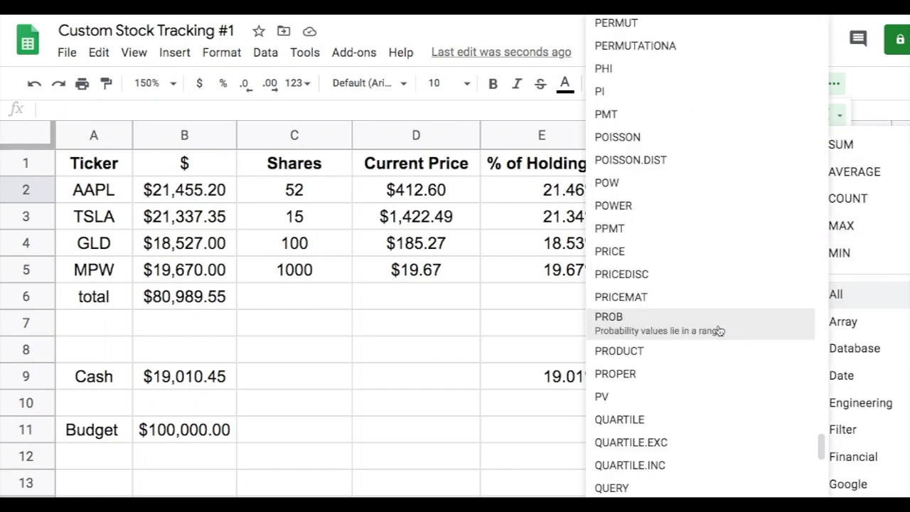
{"action": "left_click", "coordinate": [642, 347]}
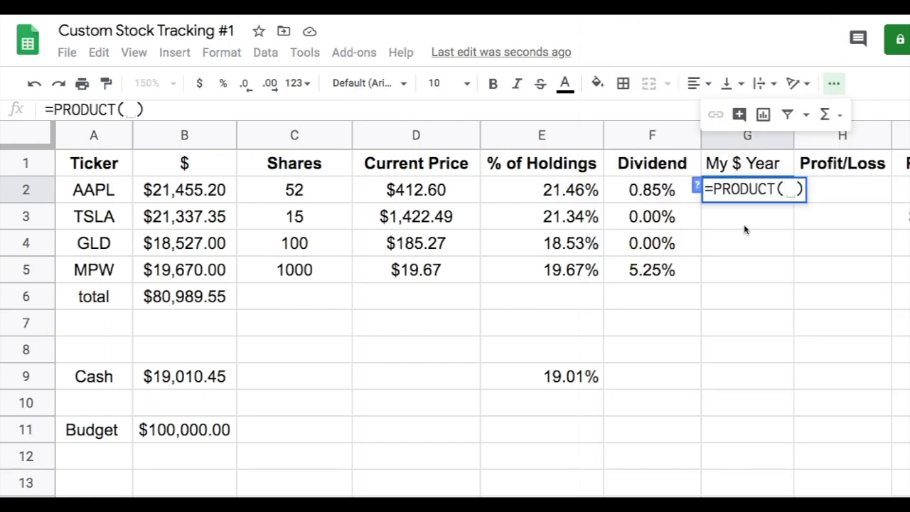
{"action": "left_click", "coordinate": [647, 197]}
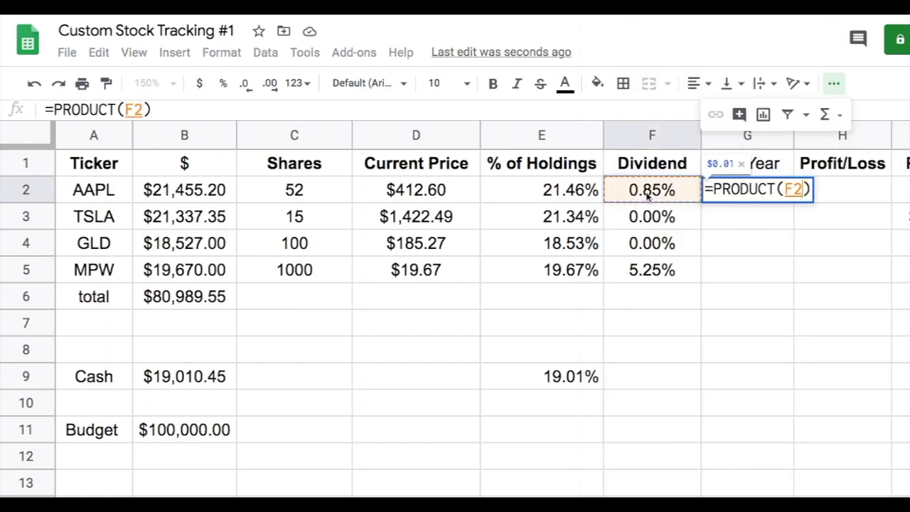
{"action": "type", "text": "*"}
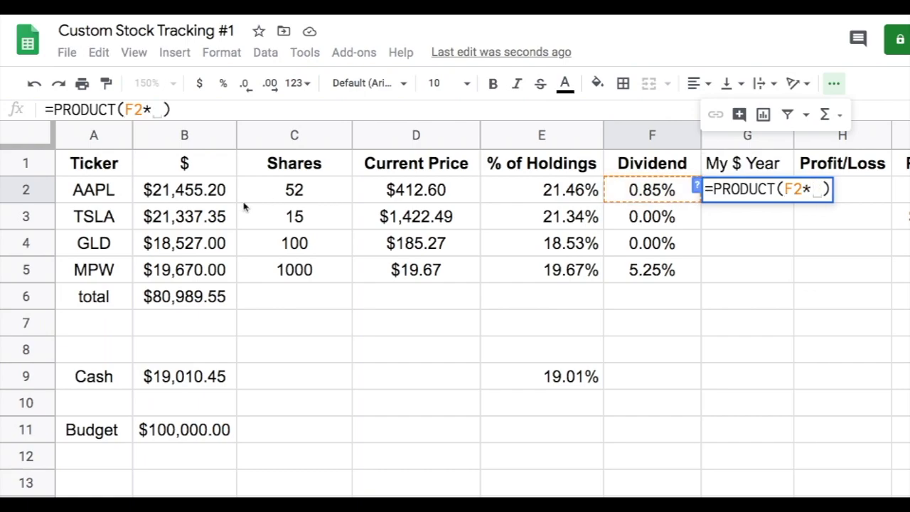
{"action": "left_click", "coordinate": [179, 196]}
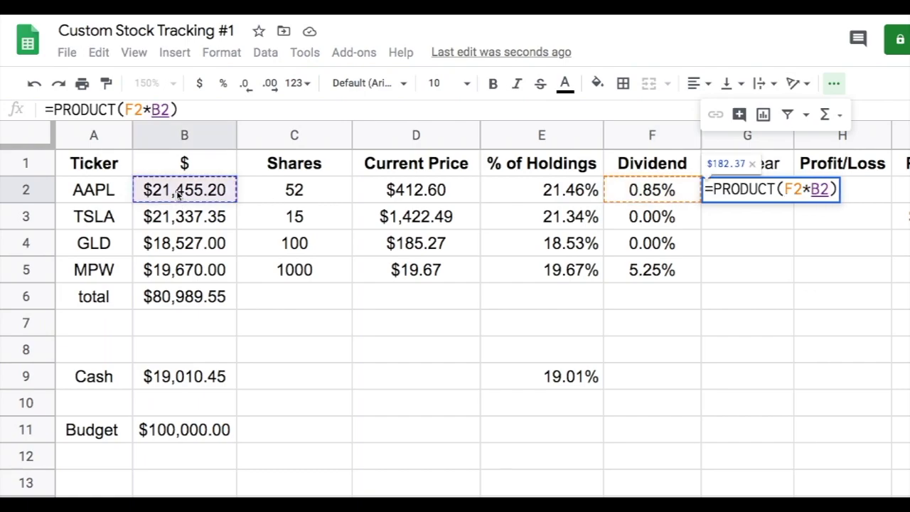
{"action": "key", "text": "Return"}
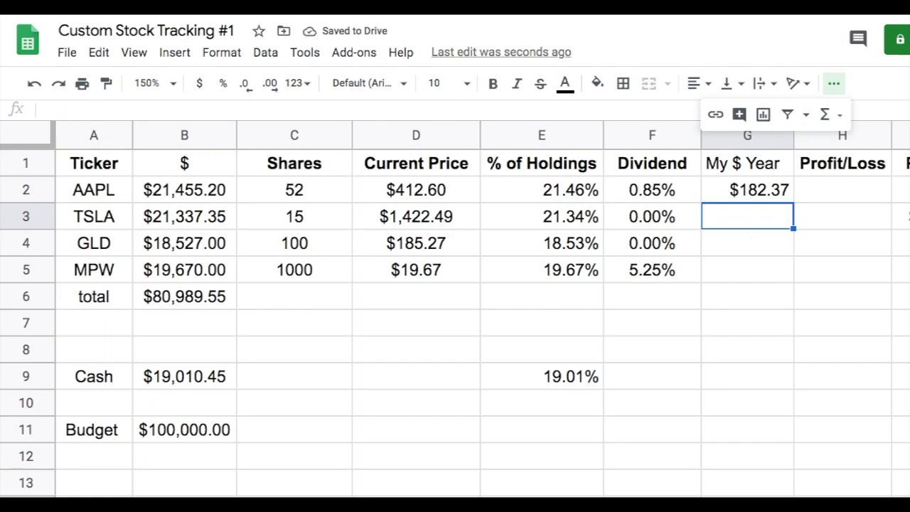
Enter 0 as the yearly dividend income for TSLA in G3 and GLD in G4
{"action": "type", "text": "0"}
{"action": "key", "text": "Return"}
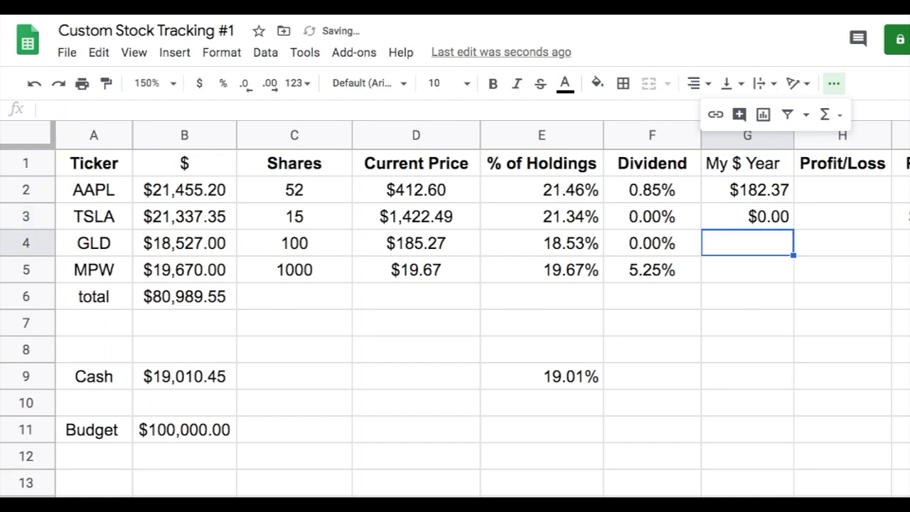
{"action": "type", "text": "0"}
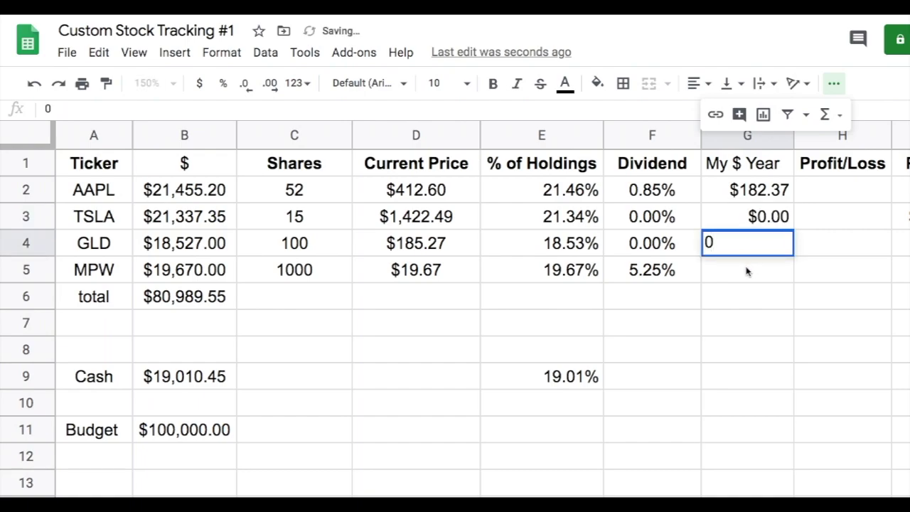
{"action": "key", "text": "Return"}
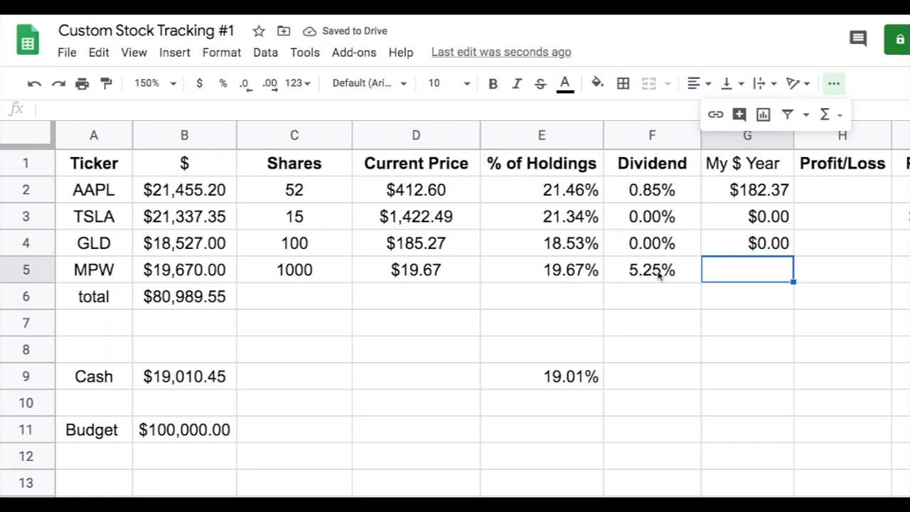
Calculate MPW's yearly dividend income in G5 with the formula =PRODUCT(F5*B5)
{"action": "left_click", "coordinate": [825, 118]}
{"action": "mouse_move", "coordinate": [840, 299]}
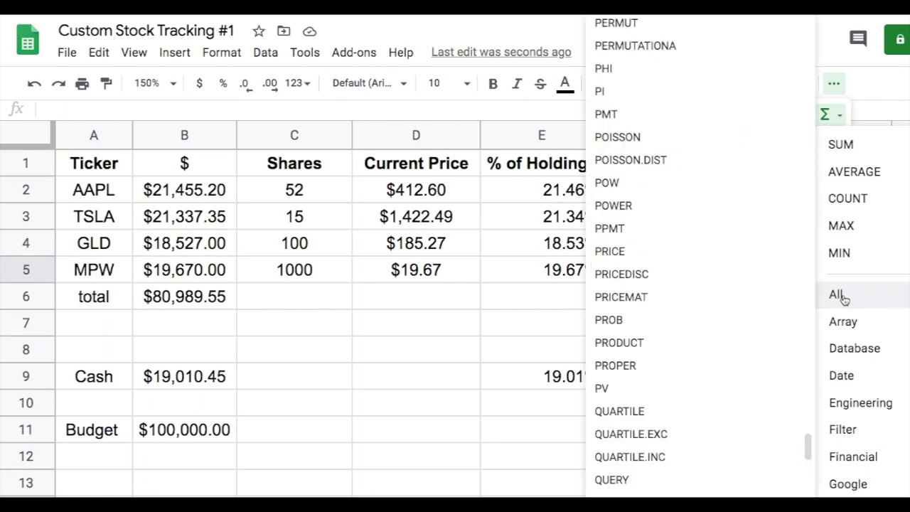
{"action": "left_click", "coordinate": [650, 343]}
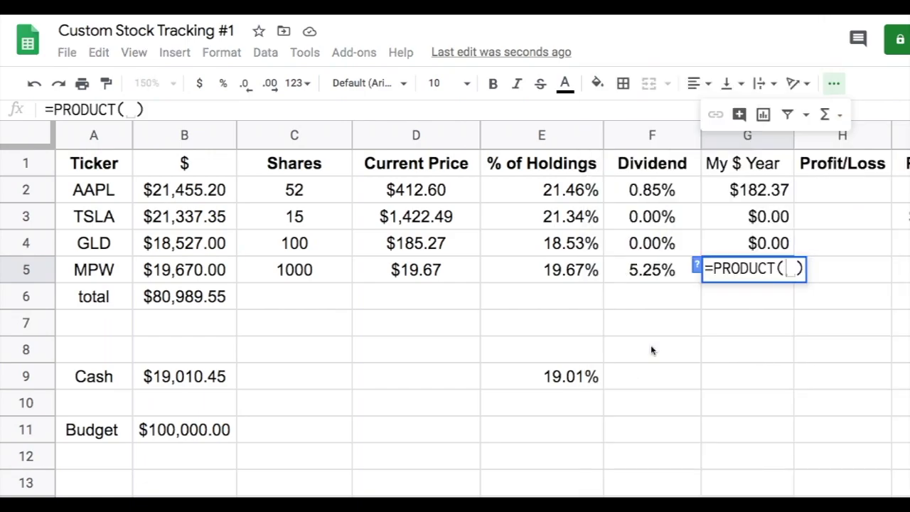
{"action": "left_click", "coordinate": [646, 275]}
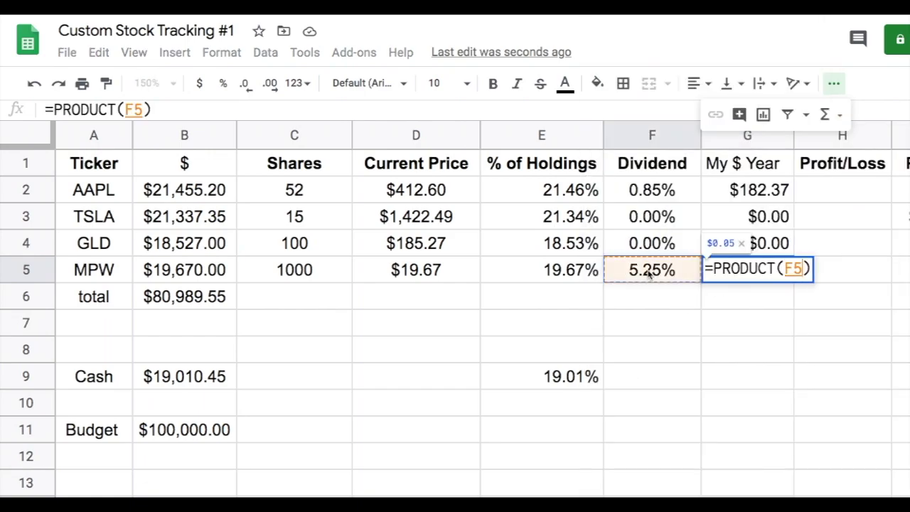
{"action": "type", "text": "*"}
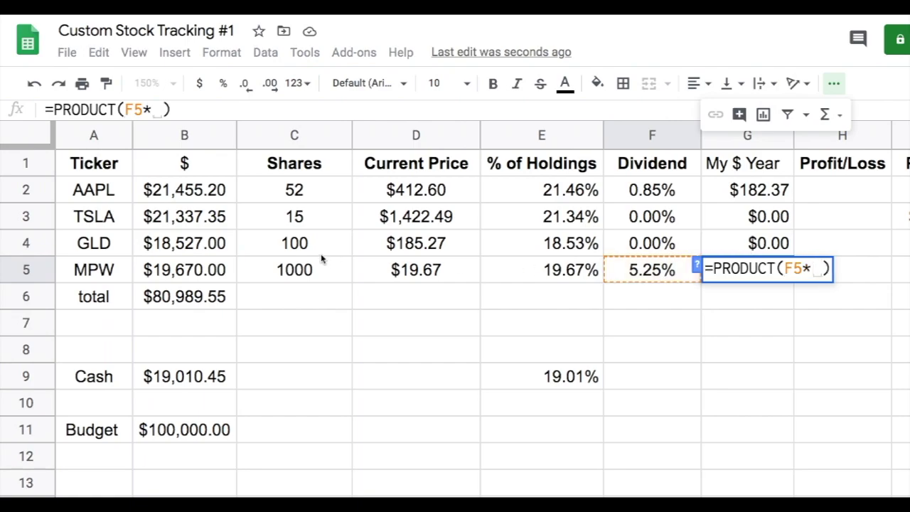
{"action": "left_click", "coordinate": [179, 270]}
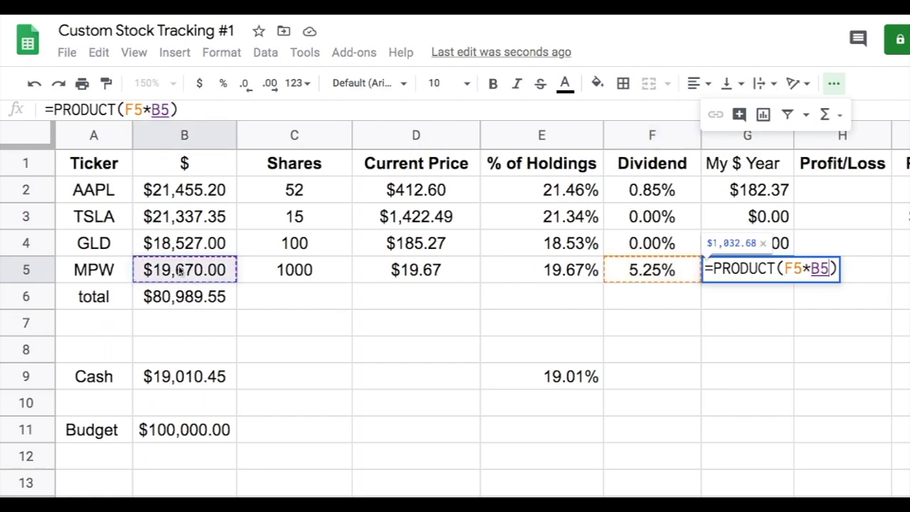
{"action": "key", "text": "Return"}
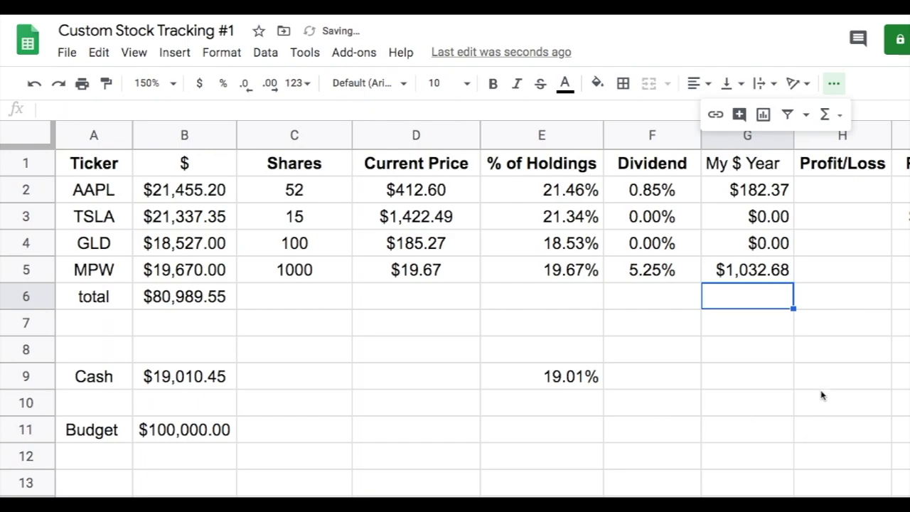
Total the My $ Year column in G6 with the formula =SUM(G2:G5)
{"action": "left_click", "coordinate": [763, 198]}
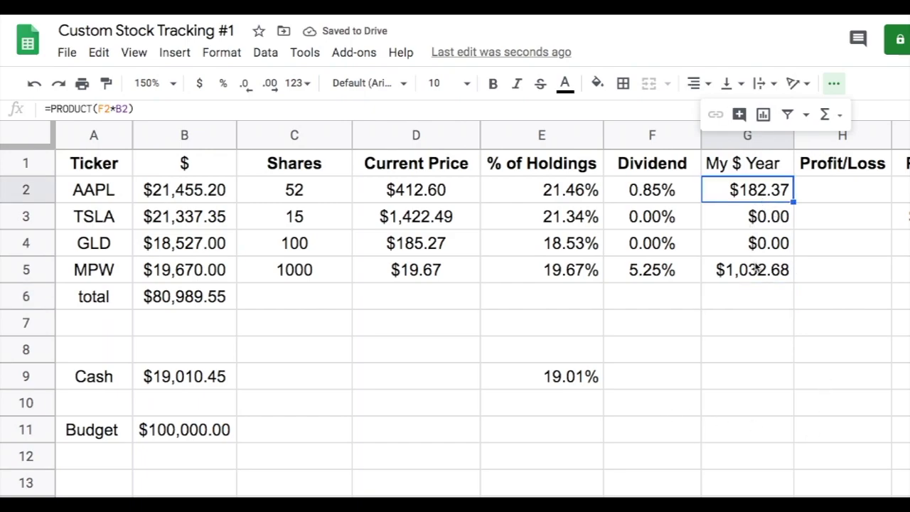
{"action": "left_click", "coordinate": [748, 294]}
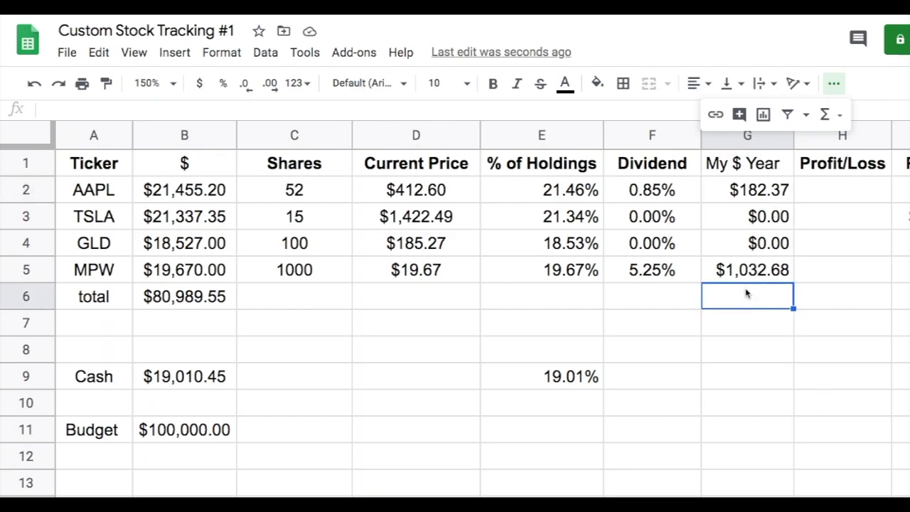
{"action": "left_click", "coordinate": [835, 116]}
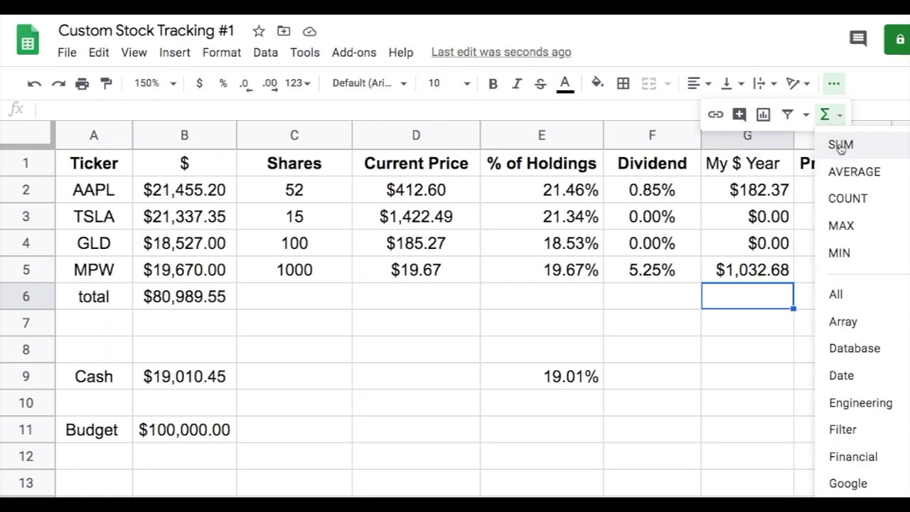
{"action": "left_click", "coordinate": [840, 146]}
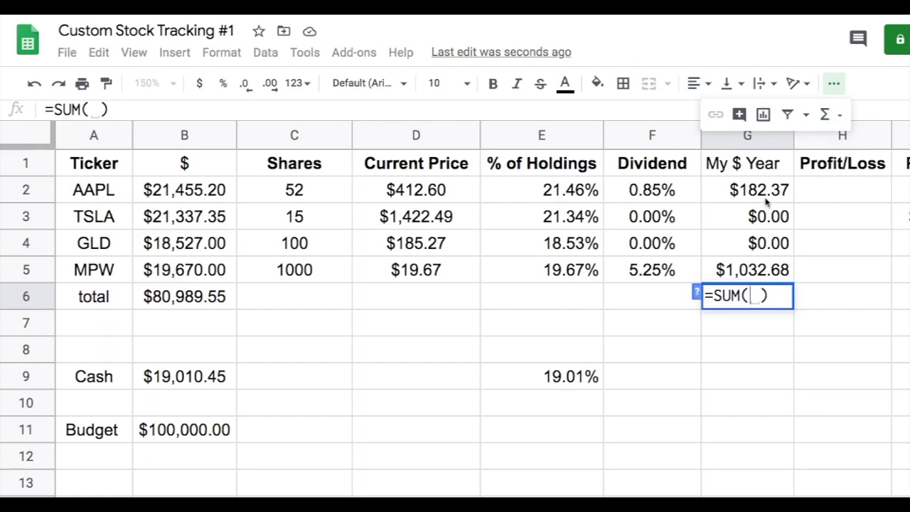
{"action": "left_click_drag", "start_coordinate": [762, 193], "coordinate": [764, 268]}
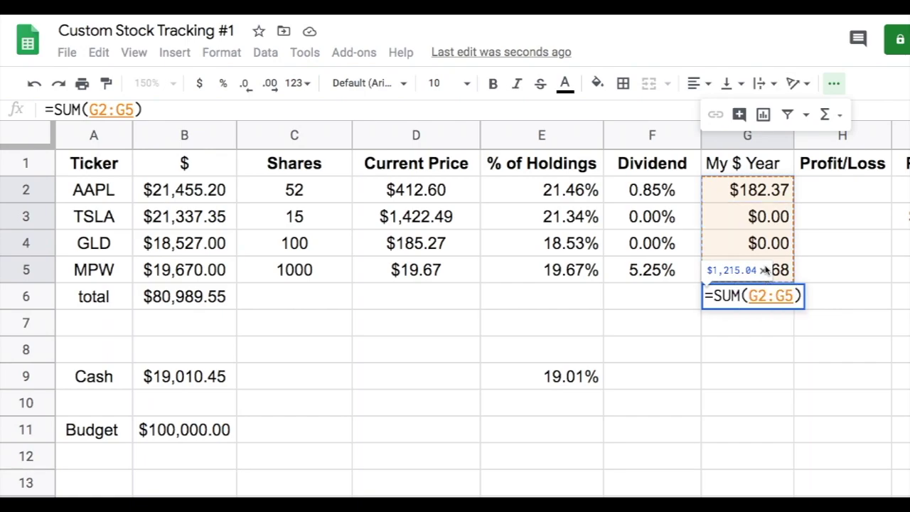
{"action": "key", "text": "Return"}
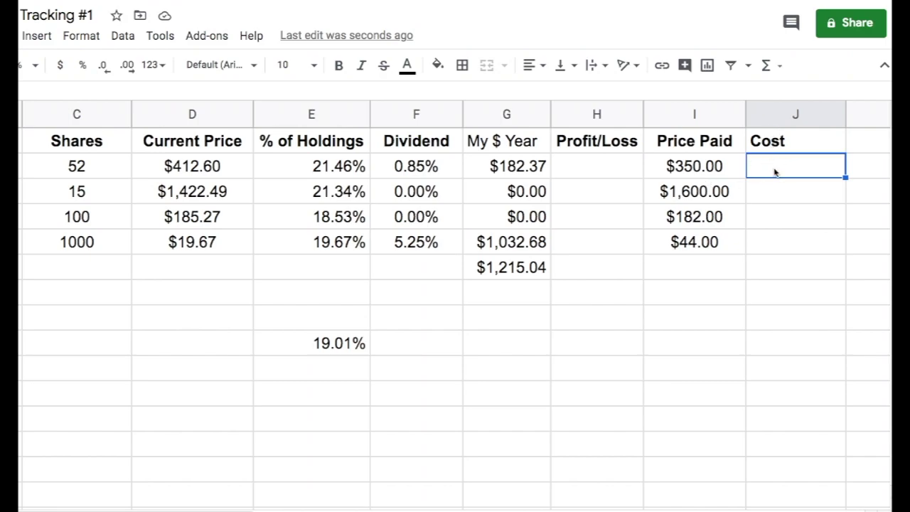
Calculate the AAPL cost in J2 by multiplying price paid by shares with =PRODUCT(I2*C2)
{"action": "left_click", "coordinate": [773, 69]}
{"action": "mouse_move", "coordinate": [780, 240]}
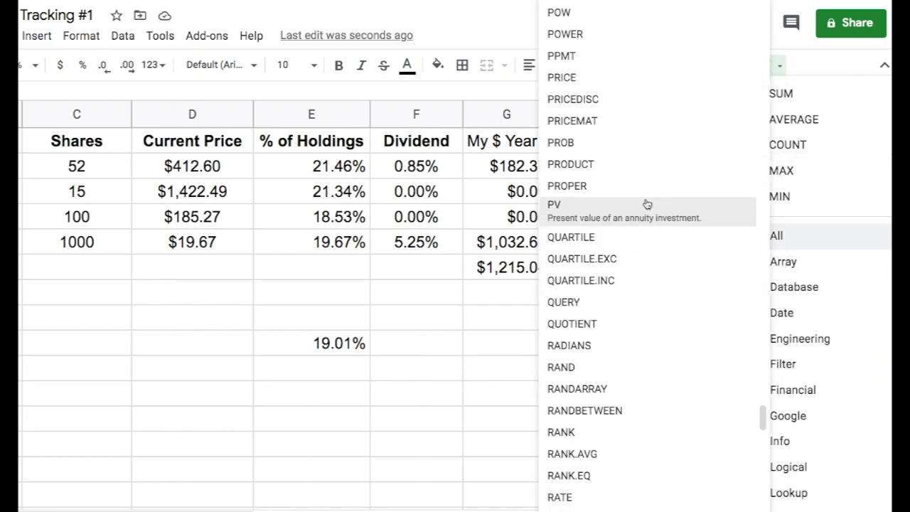
{"action": "left_click", "coordinate": [572, 164]}
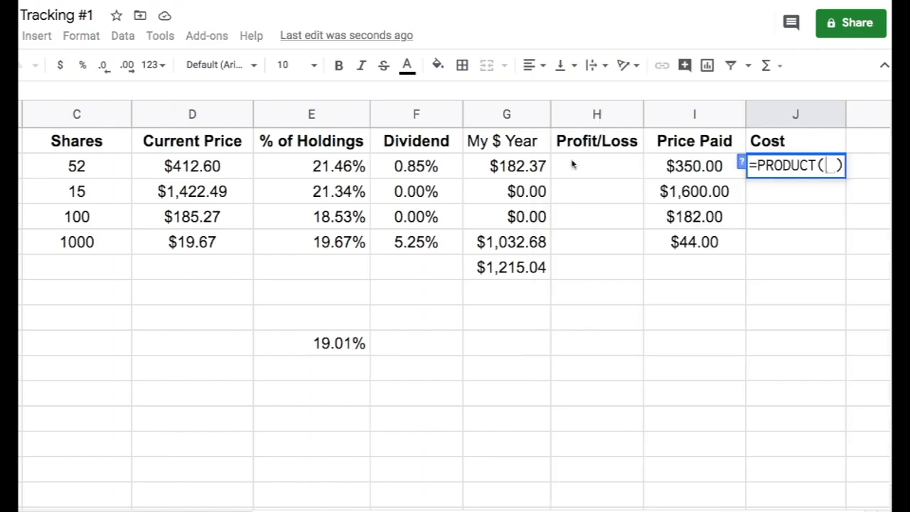
{"action": "left_click", "coordinate": [687, 168]}
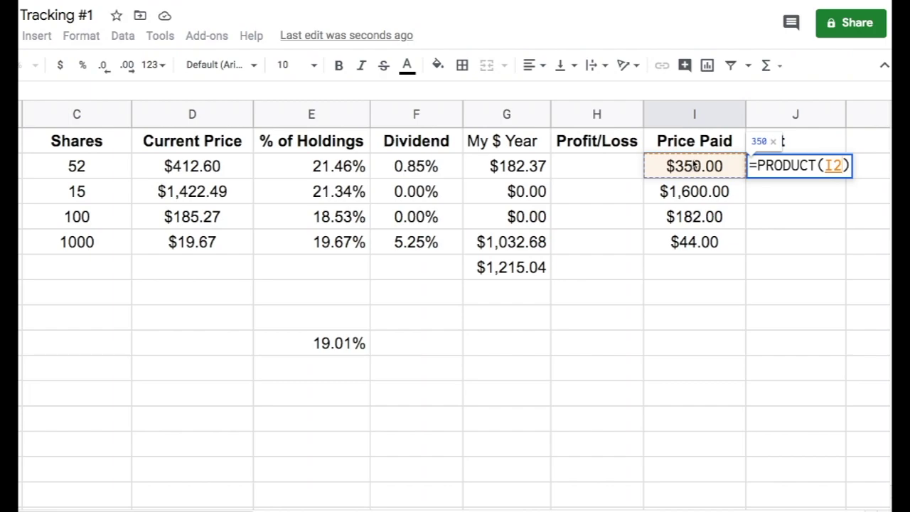
{"action": "type", "text": "*"}
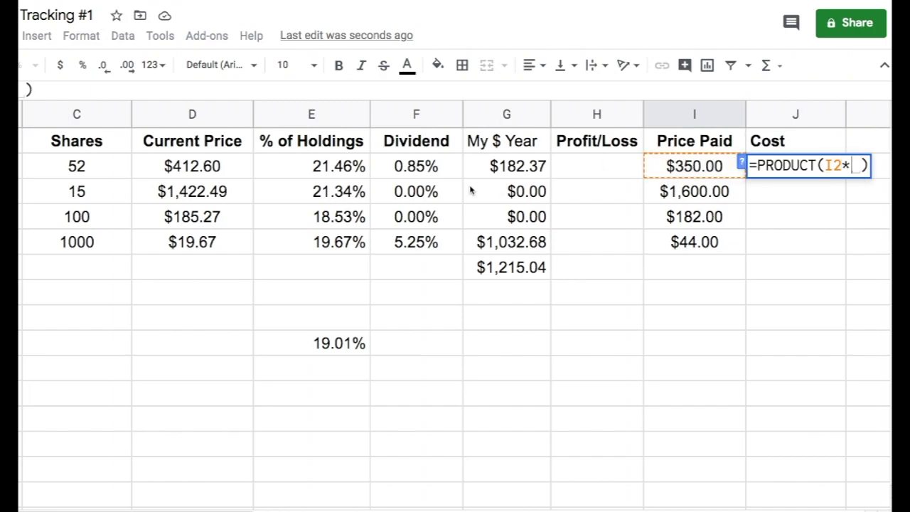
{"action": "left_click", "coordinate": [73, 167]}
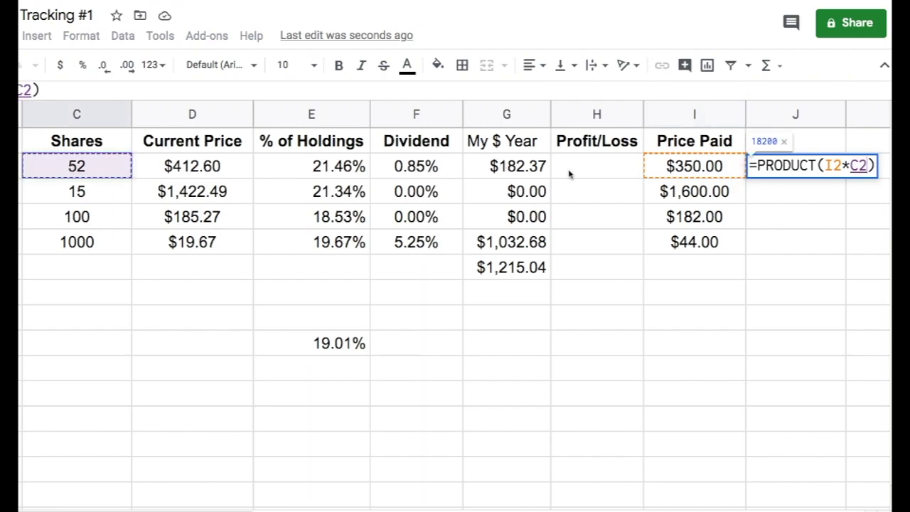
{"action": "key", "text": "Return"}
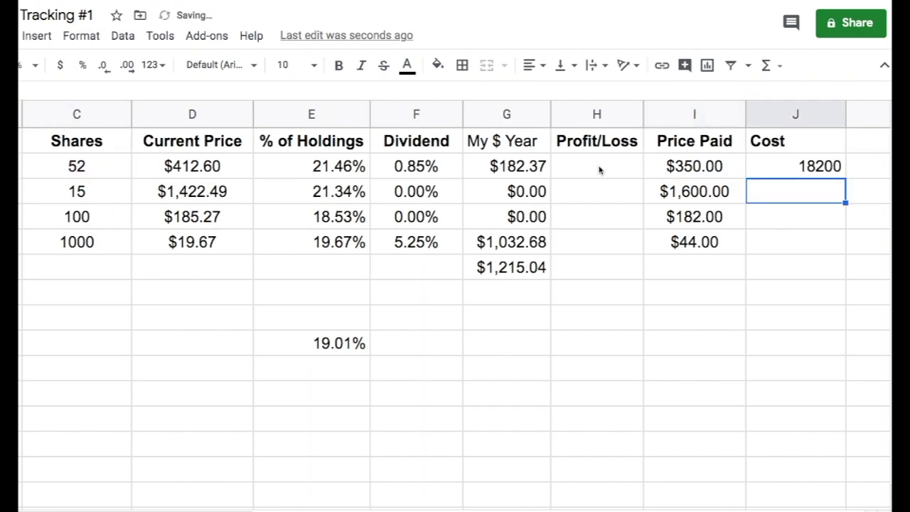
Format the Cost cells J2 through J5 as Currency with two decimals
{"action": "left_click", "coordinate": [771, 163]}
{"action": "left_click_drag", "start_coordinate": [785, 177], "coordinate": [814, 242]}
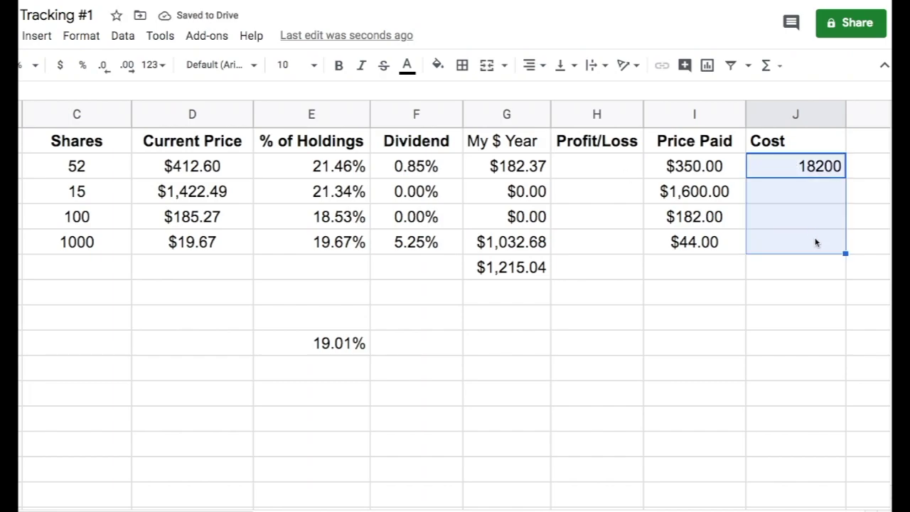
{"action": "left_click", "coordinate": [92, 40]}
{"action": "mouse_move", "coordinate": [103, 107]}
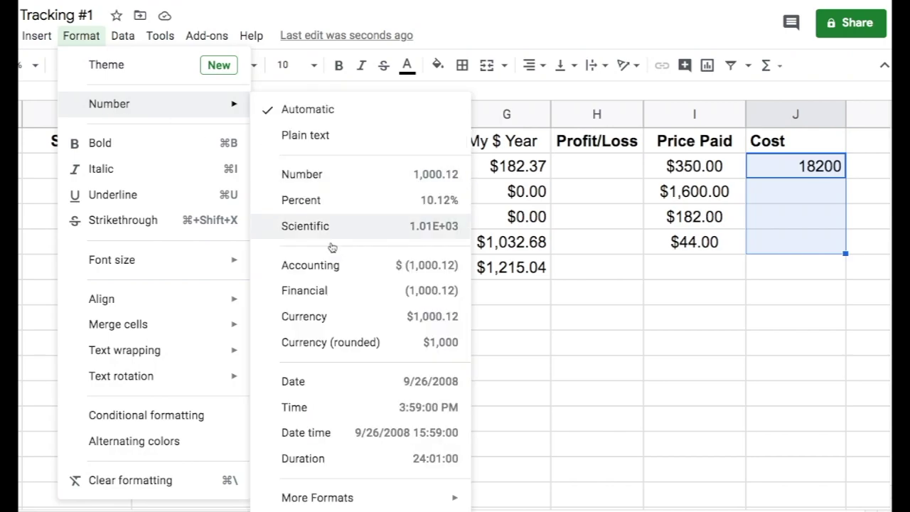
{"action": "left_click", "coordinate": [318, 317]}
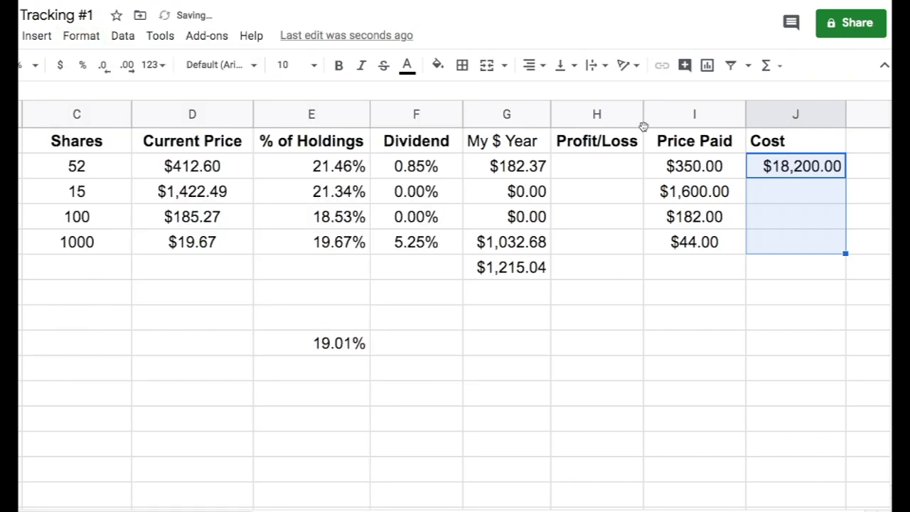
Center-align the Cost cells J2 through J5
{"action": "left_click", "coordinate": [530, 65]}
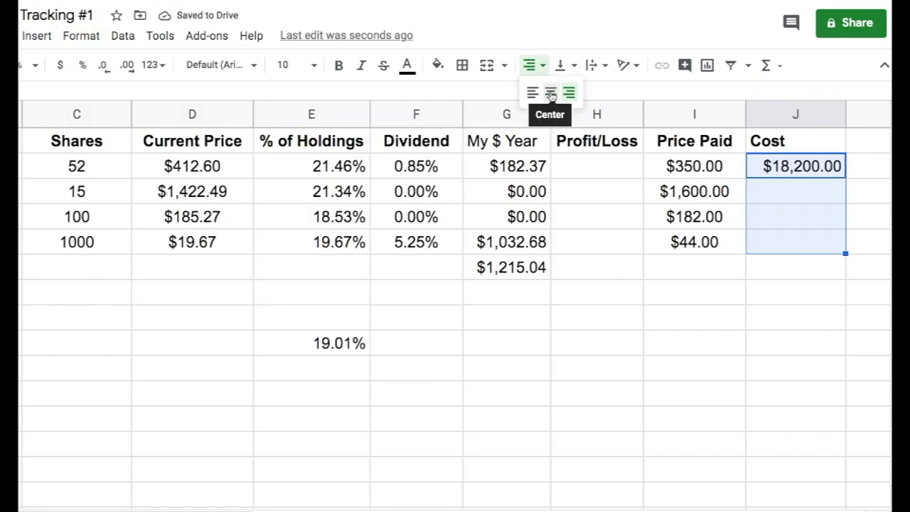
{"action": "left_click", "coordinate": [549, 93]}
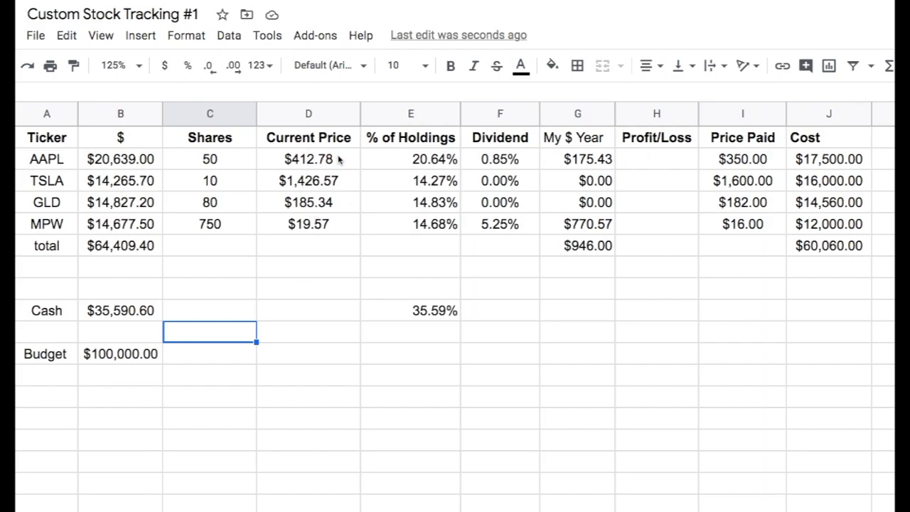
Calculate the AAPL profit/loss in H2 with the formula =(B2-J2) and fill it down through H5
{"action": "left_click", "coordinate": [654, 164]}
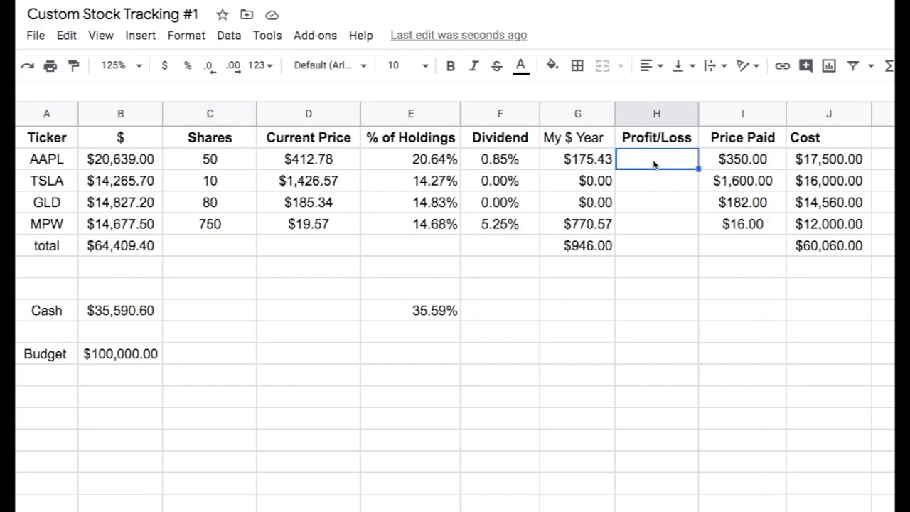
{"action": "type", "text": "="}
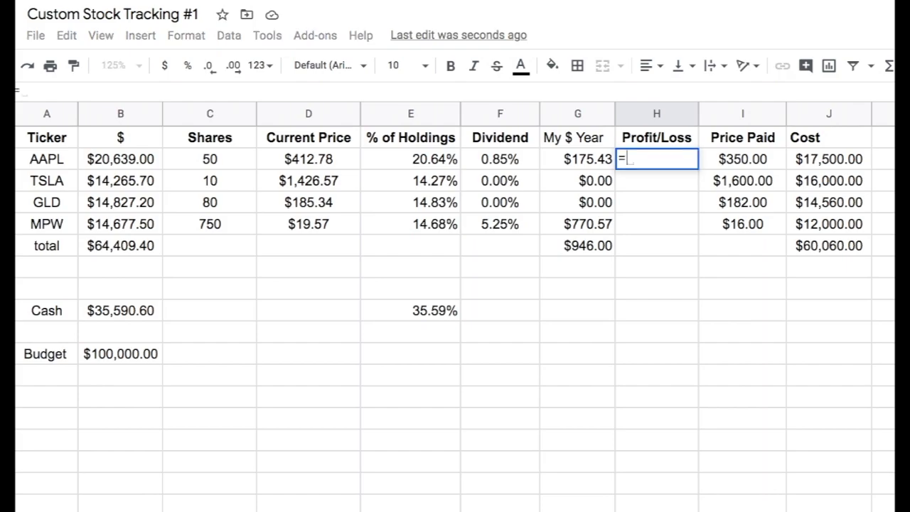
{"action": "type", "text": "("}
{"action": "left_click", "coordinate": [113, 160]}
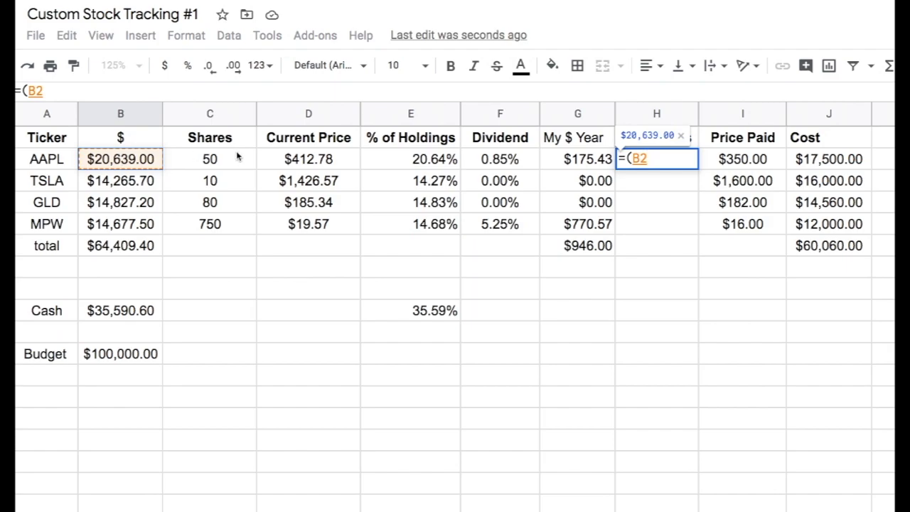
{"action": "type", "text": "-"}
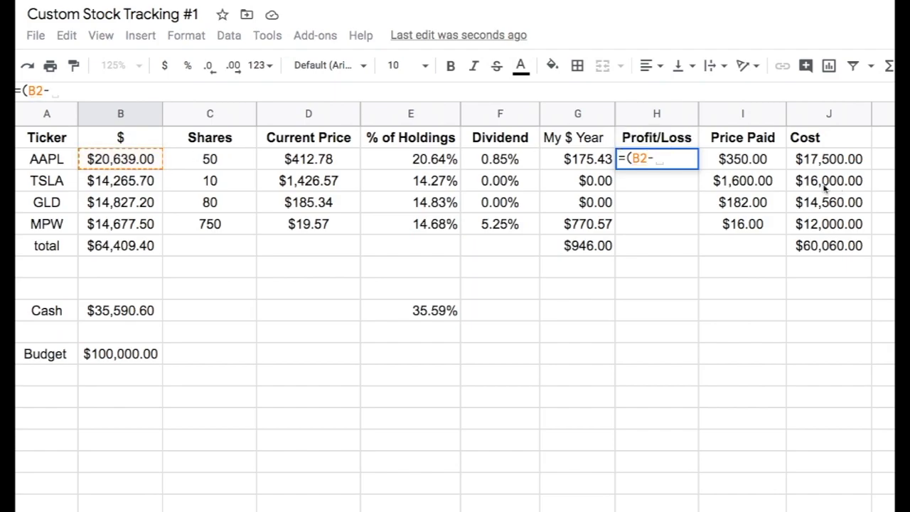
{"action": "left_click", "coordinate": [816, 162]}
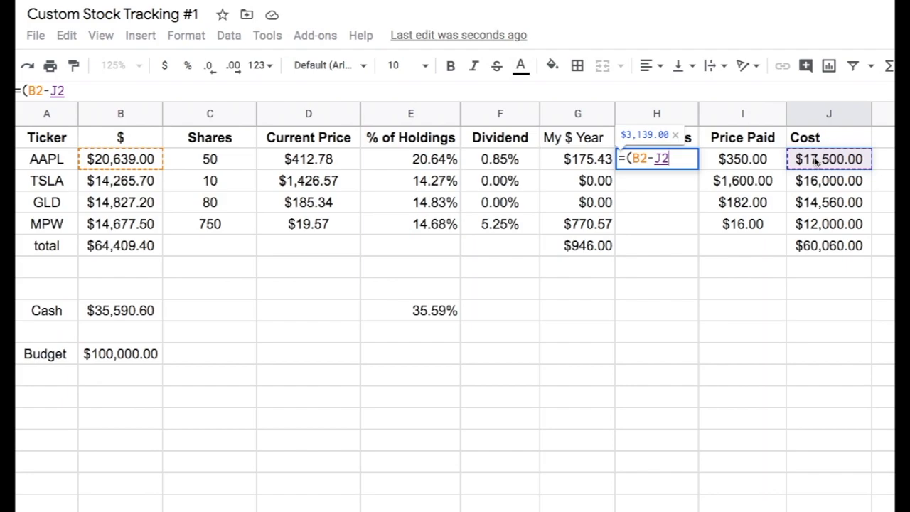
{"action": "type", "text": ")"}
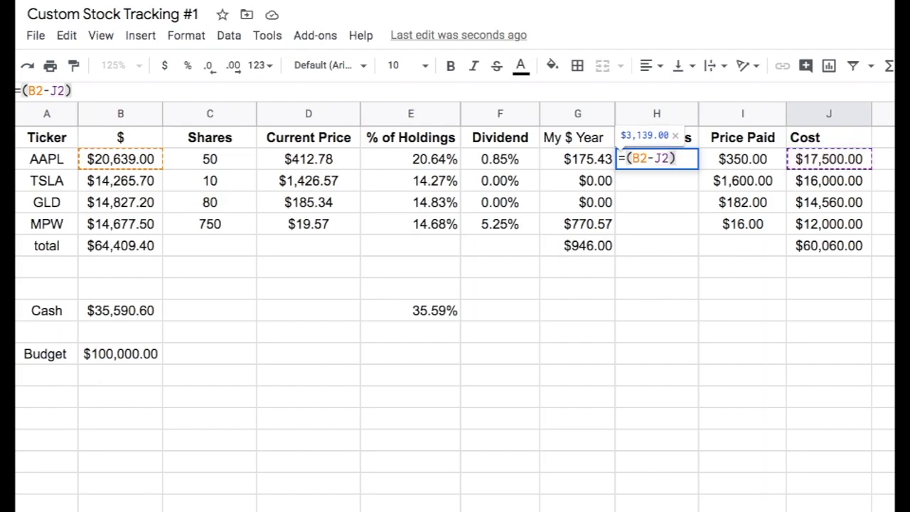
{"action": "key", "text": "Return"}
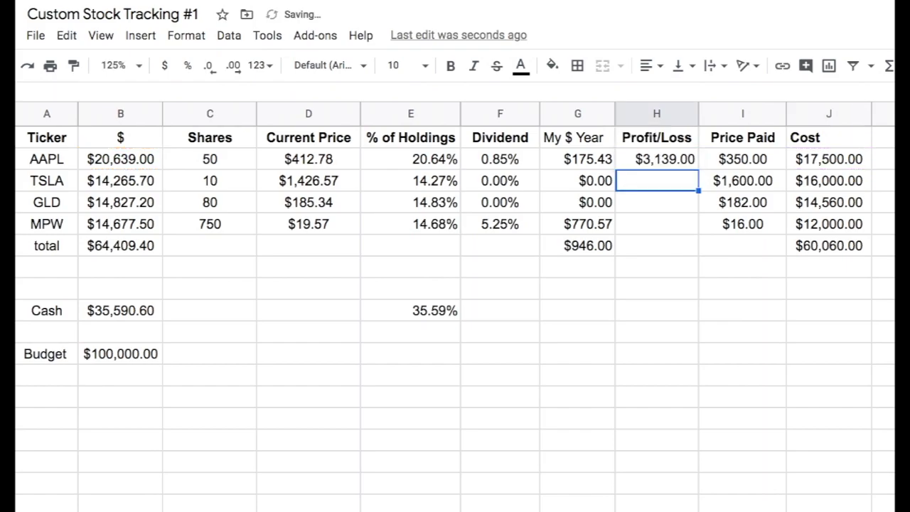
{"action": "left_click", "coordinate": [658, 162]}
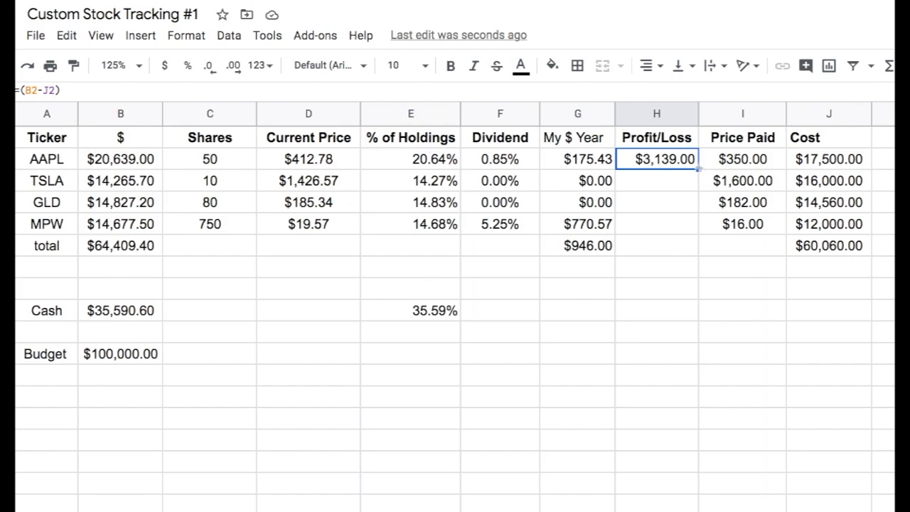
{"action": "left_click_drag", "start_coordinate": [698, 169], "coordinate": [697, 229]}
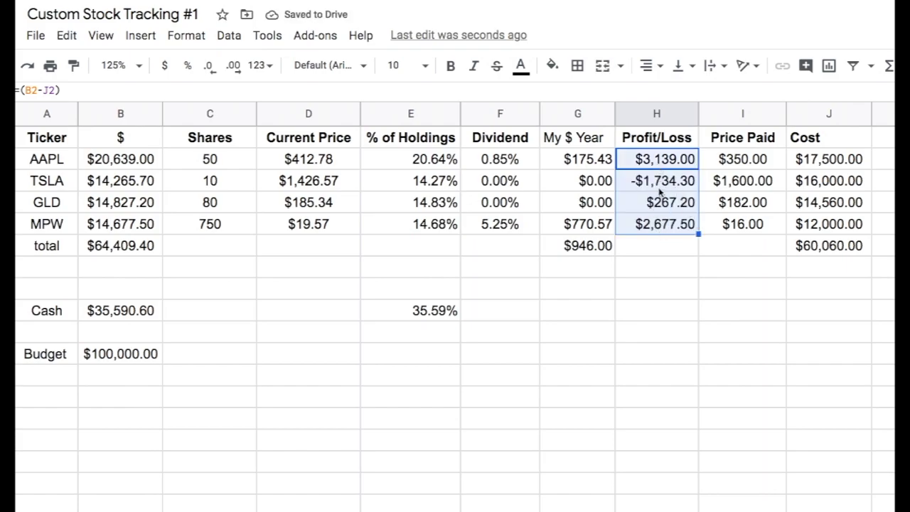
Total the Profit/Loss column in H6 with the formula =SUM(H2:H5)
{"action": "left_click", "coordinate": [666, 247]}
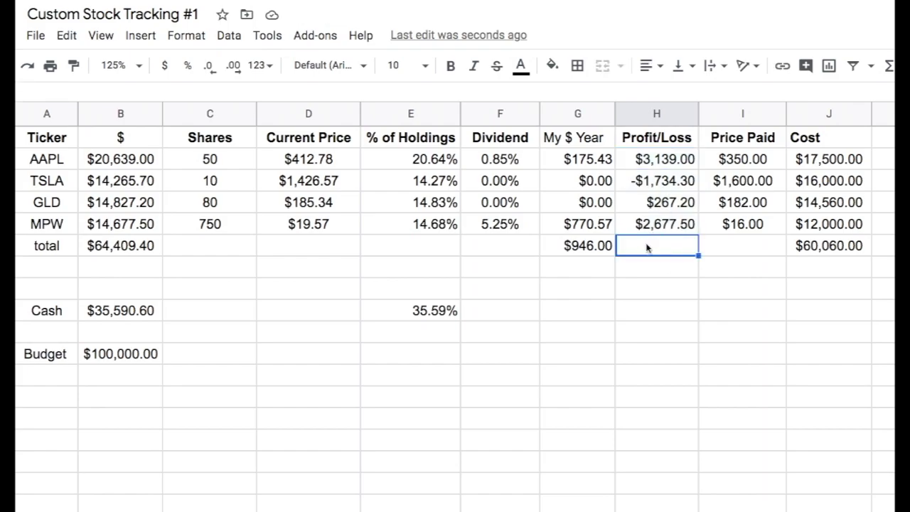
{"action": "left_click", "coordinate": [889, 65]}
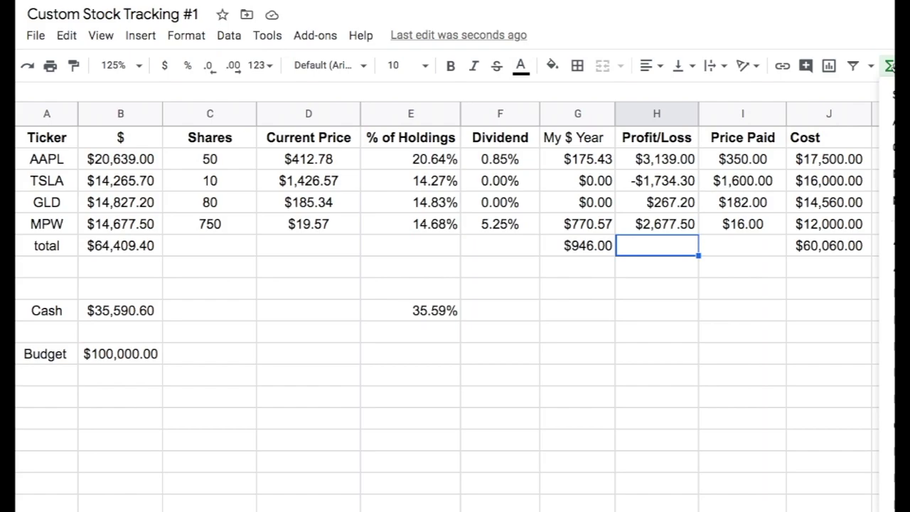
{"action": "left_click", "coordinate": [887, 94]}
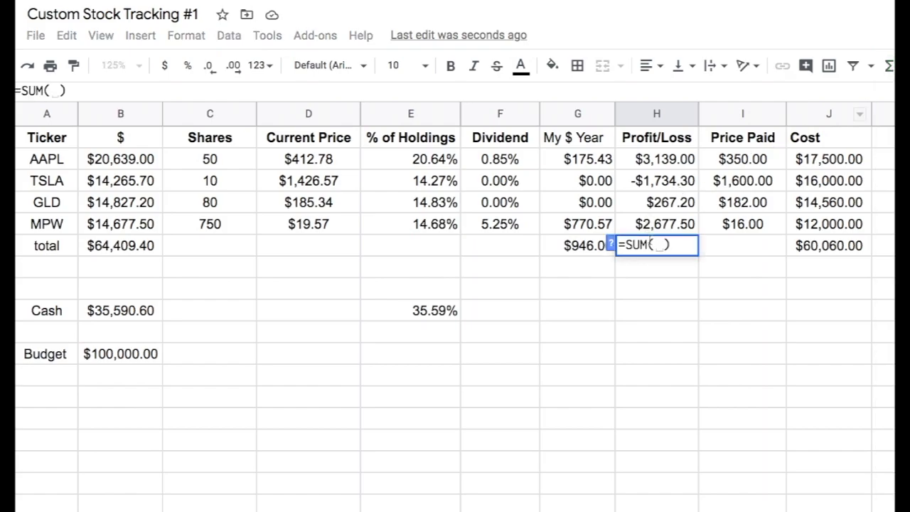
{"action": "left_click", "coordinate": [660, 159]}
{"action": "left_click_drag", "start_coordinate": [660, 160], "coordinate": [663, 217]}
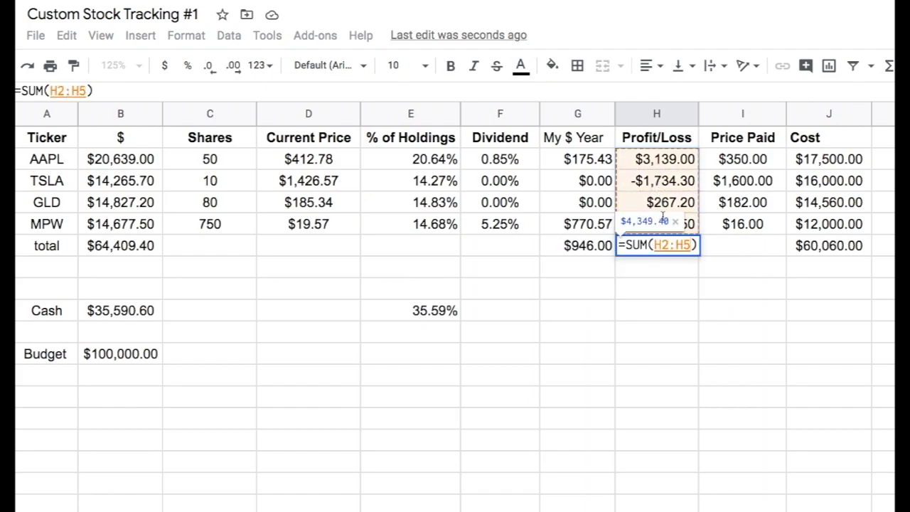
{"action": "key", "text": "Return"}
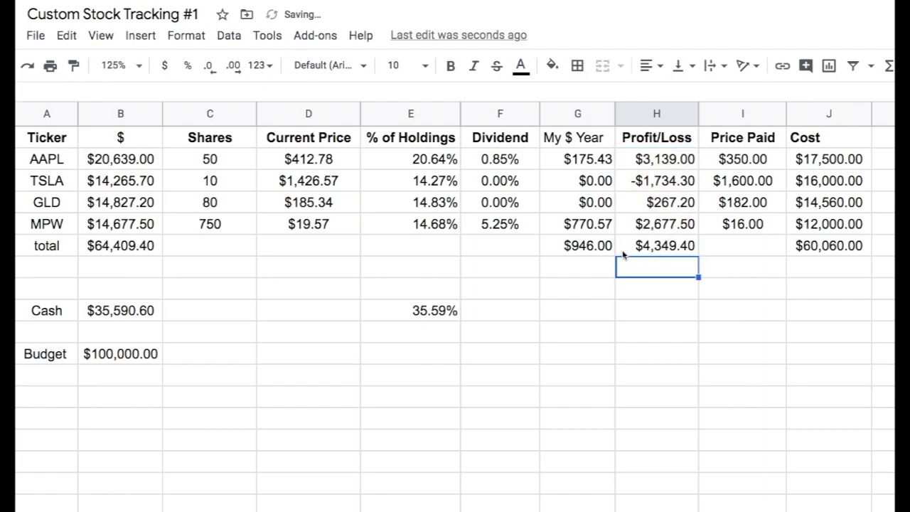
Make the total row bold from A6 through J6
{"action": "left_click", "coordinate": [41, 246]}
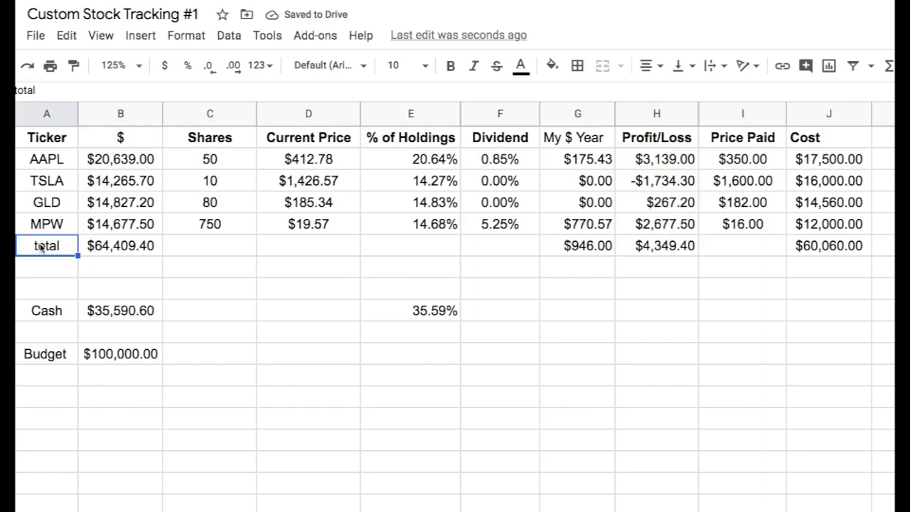
{"action": "left_click_drag", "start_coordinate": [41, 246], "coordinate": [829, 248]}
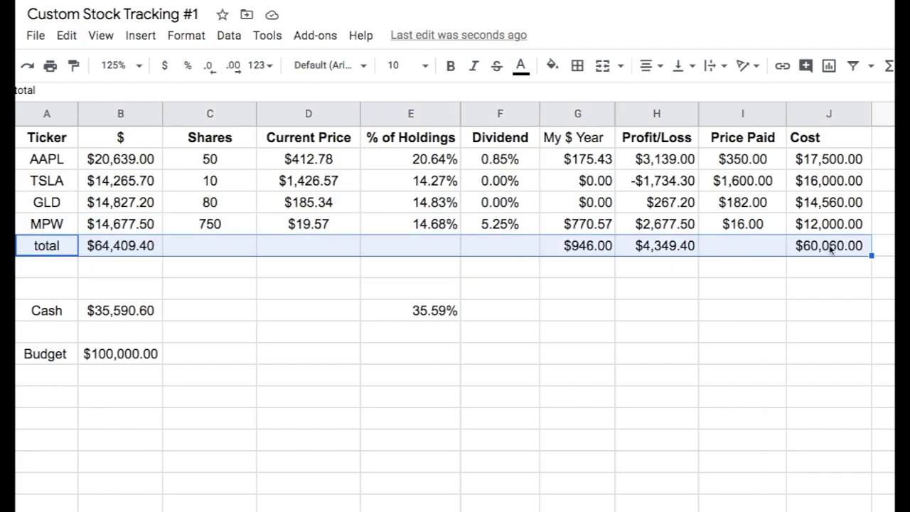
{"action": "key", "text": "ctrl+b"}
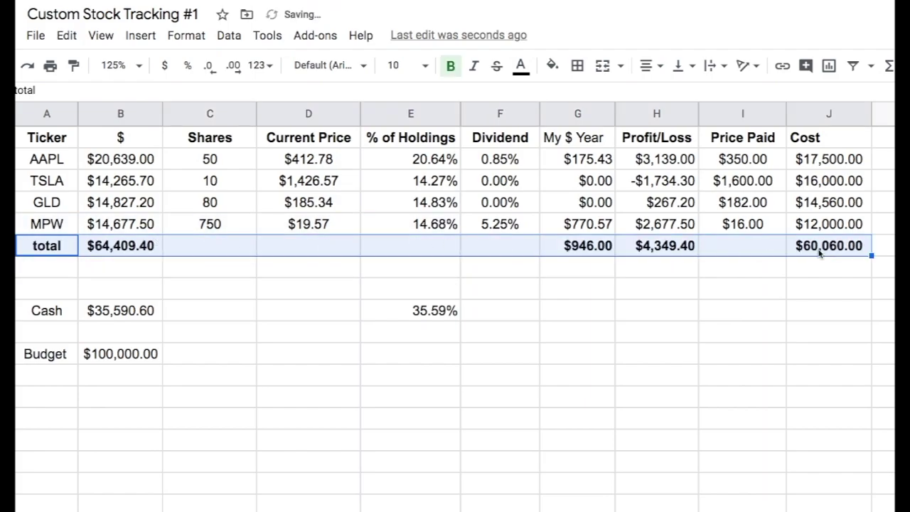